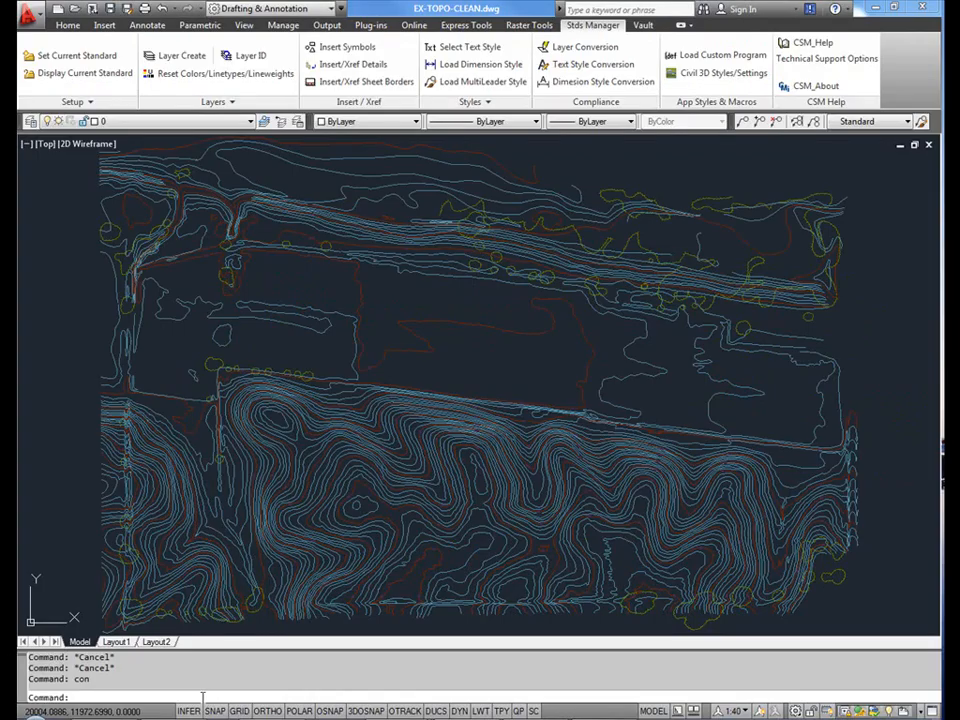
- Start the layer conversion utility for the EX-TOPO-CLEAN drawing and include locked layers in the scan
text(con)
key(Return)
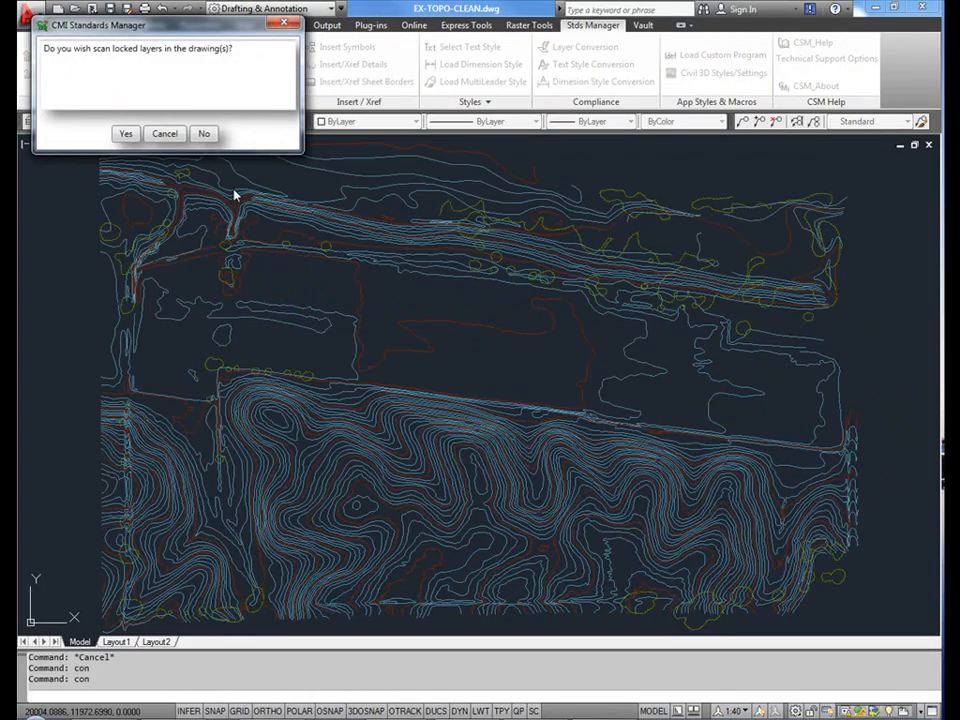
click(127, 135)
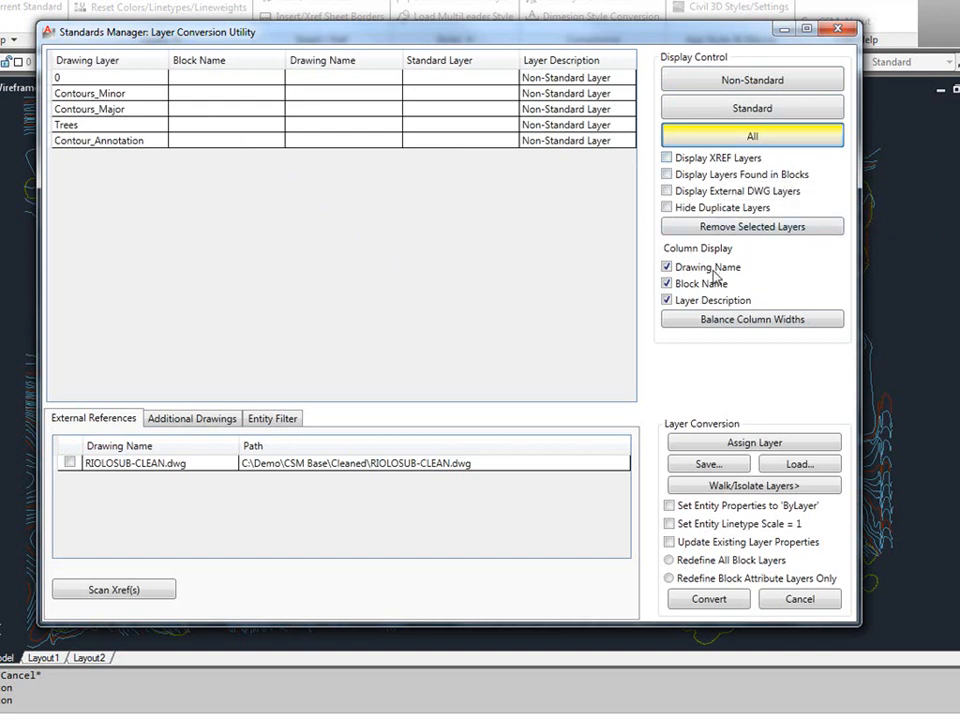
- Cycle the layer list through the non-standard, standard and all filters, ending on non-standard layers only
click(741, 83)
click(741, 104)
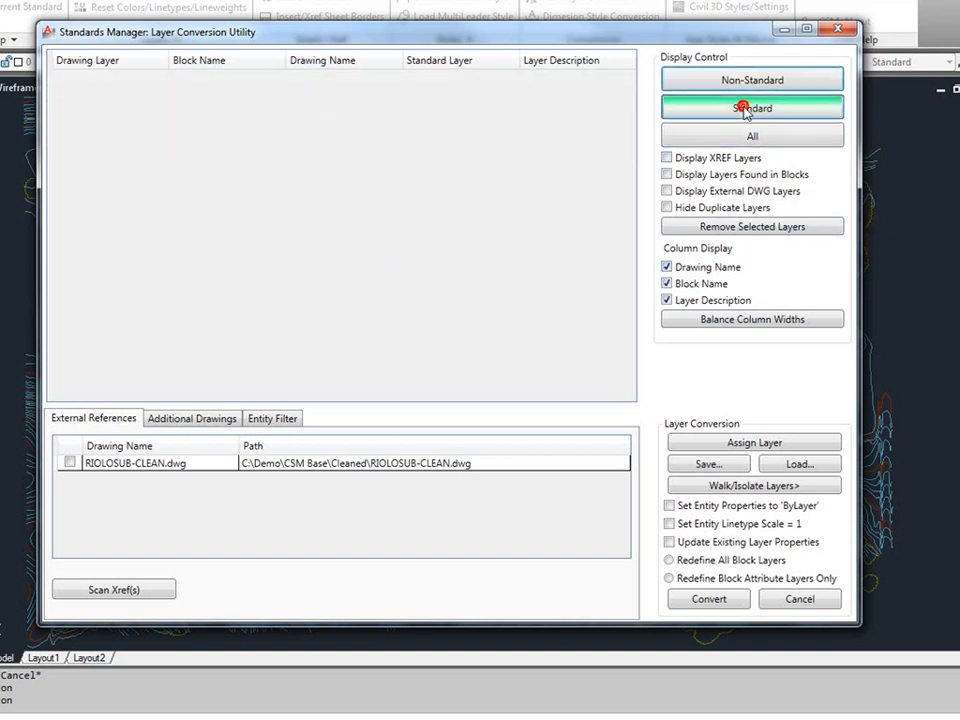
click(748, 135)
click(740, 80)
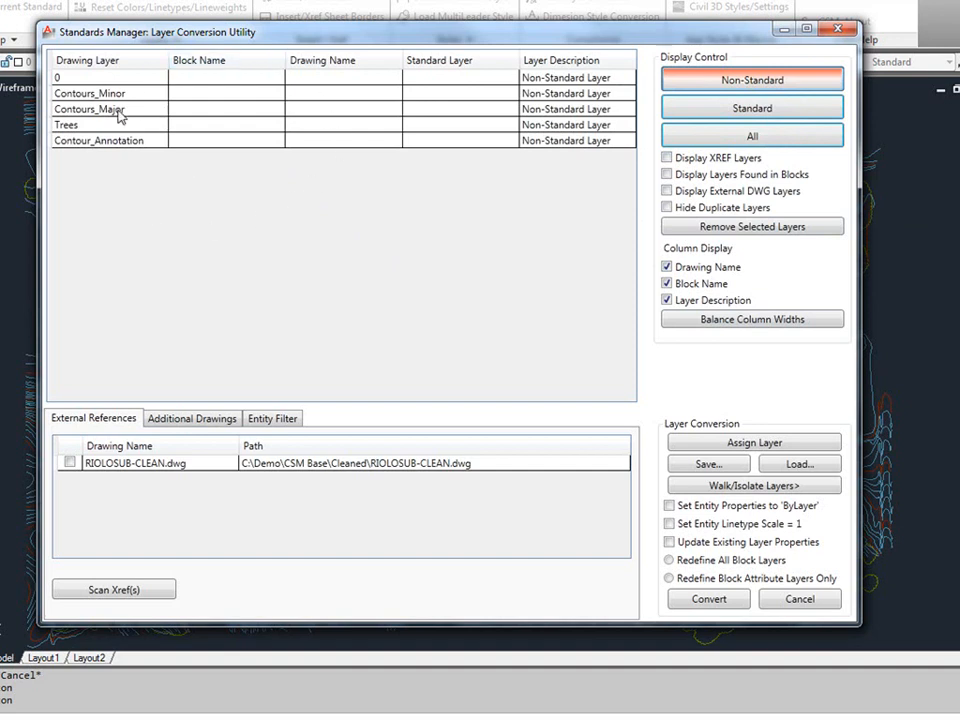
- Assign Contours_Minor the Civil standard layer C-TOPO-MAJR, with NULL for the second minor category and the status
click(92, 93)
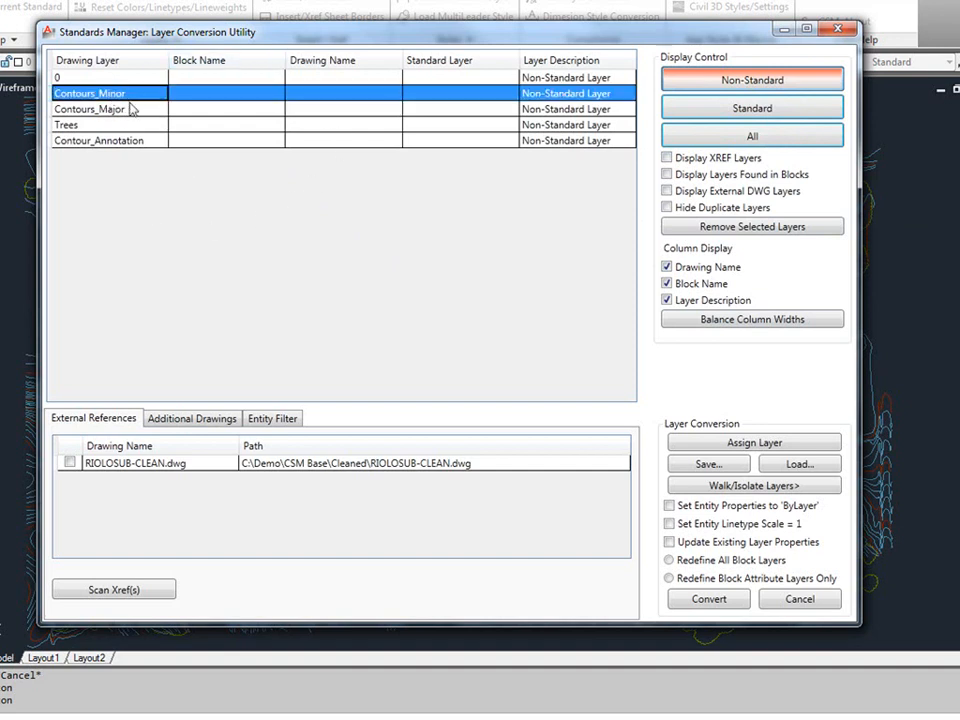
click(767, 445)
click(405, 230)
click(305, 259)
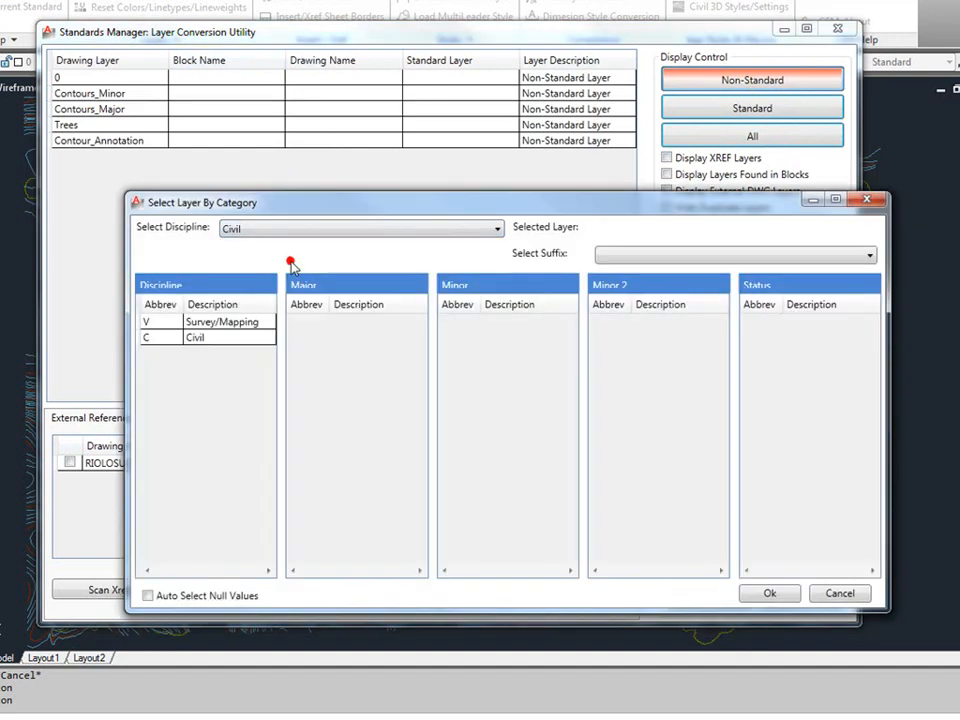
click(214, 340)
click(419, 545)
click(420, 546)
click(421, 547)
click(373, 337)
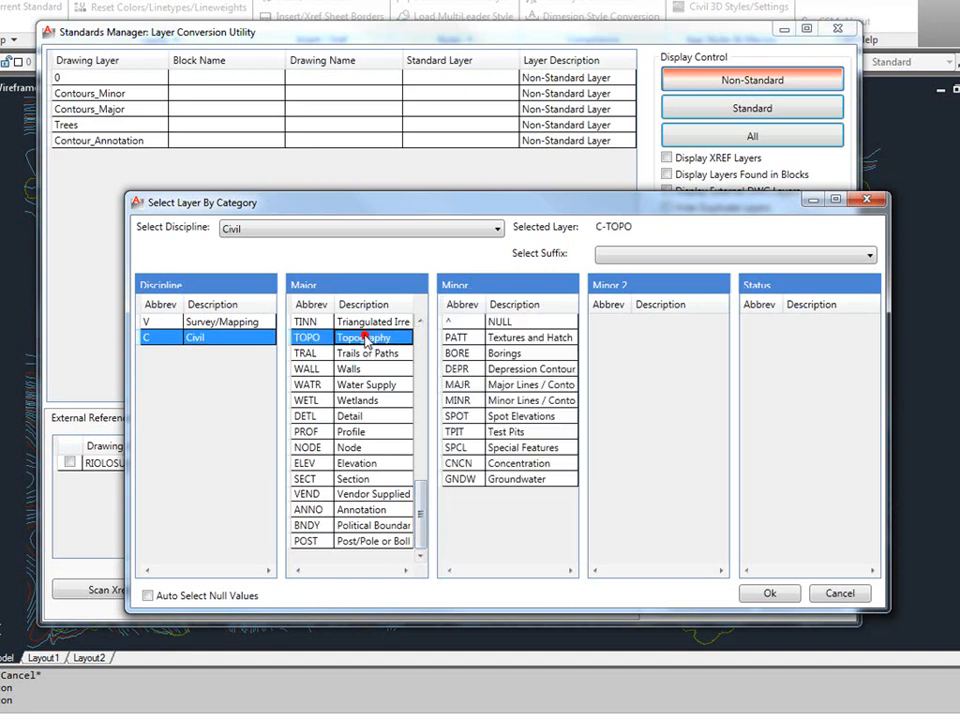
click(500, 385)
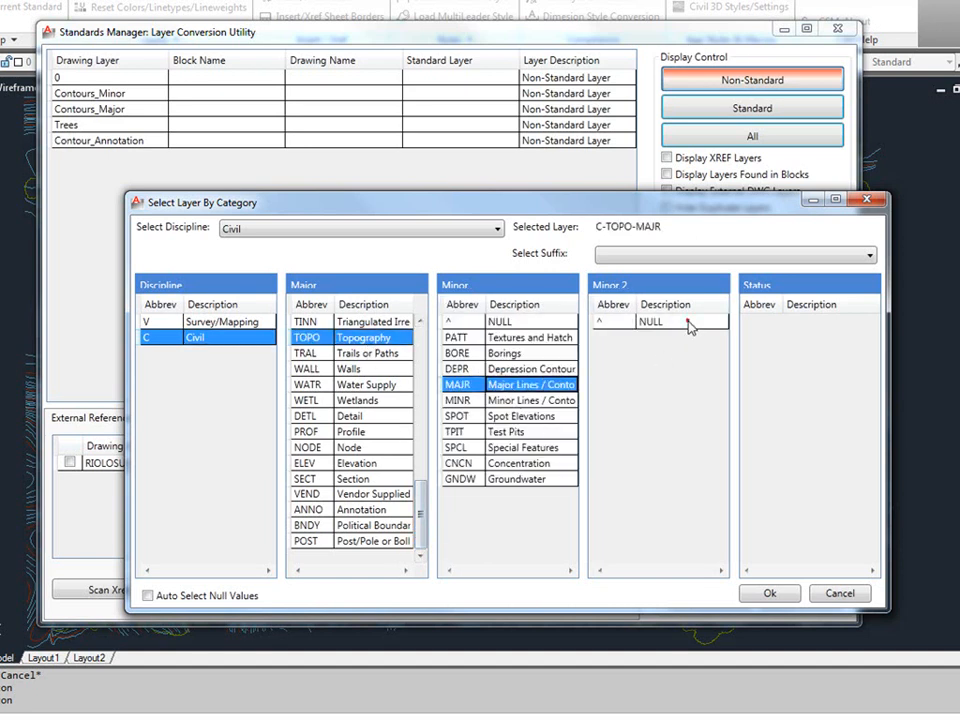
click(685, 322)
click(797, 322)
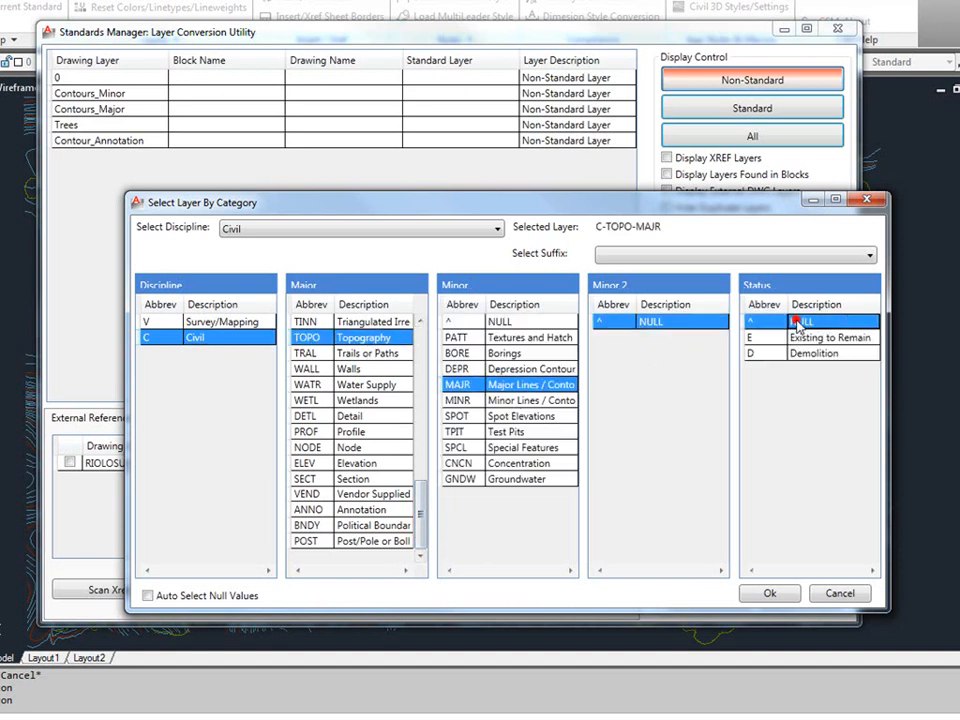
click(771, 593)
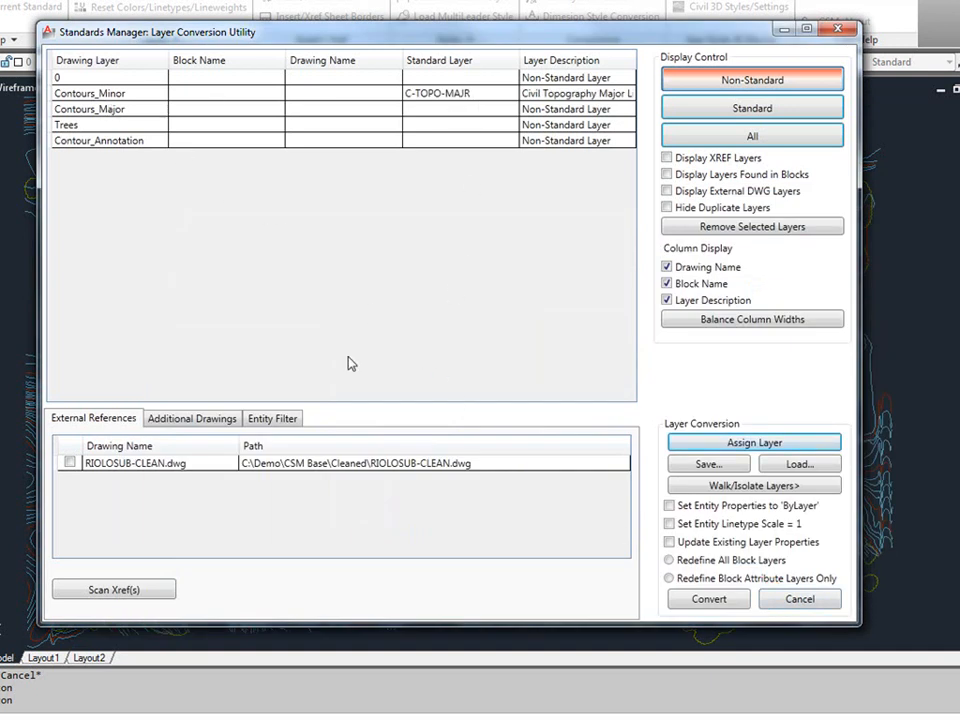
- Scan the external reference RIOLOSUB-CLEAN.dwg to add its layers to the conversion list
click(69, 463)
click(130, 590)
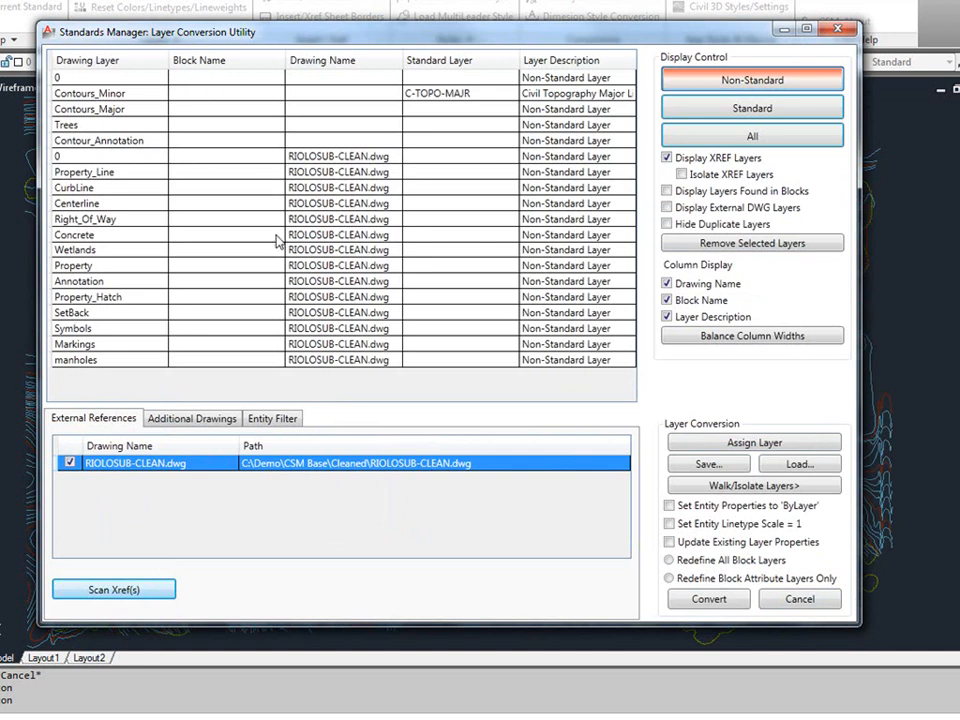
- Walk through all listed layers, isolating the minor contours, major contours, trees and contour annotation in turn to inspect their contents
click(122, 77)
shift+click(140, 359)
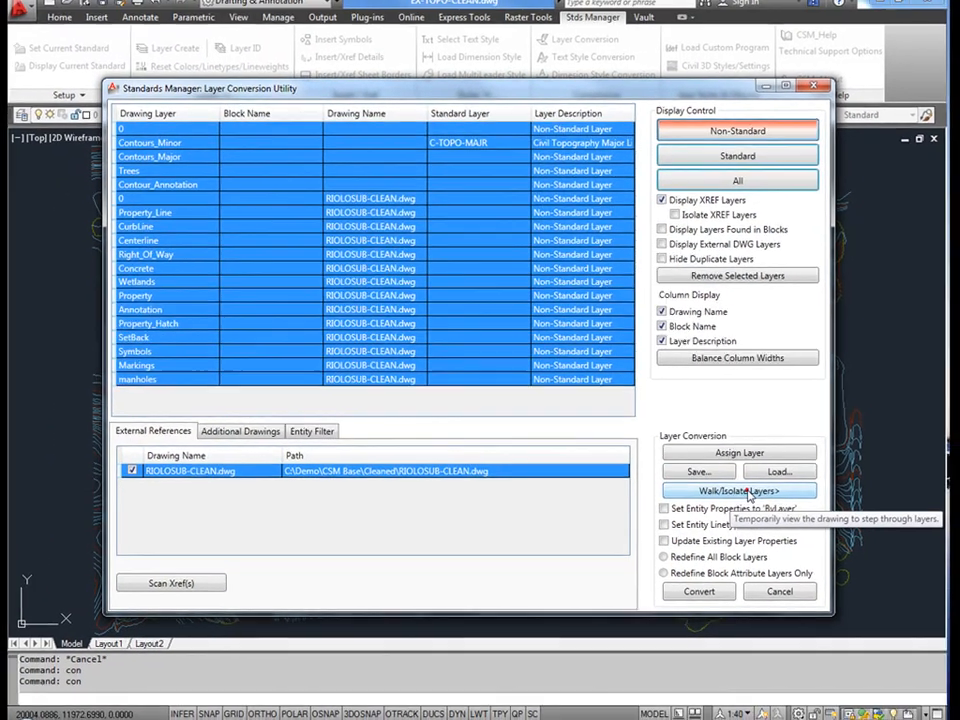
click(772, 486)
click(88, 80)
click(70, 92)
click(92, 106)
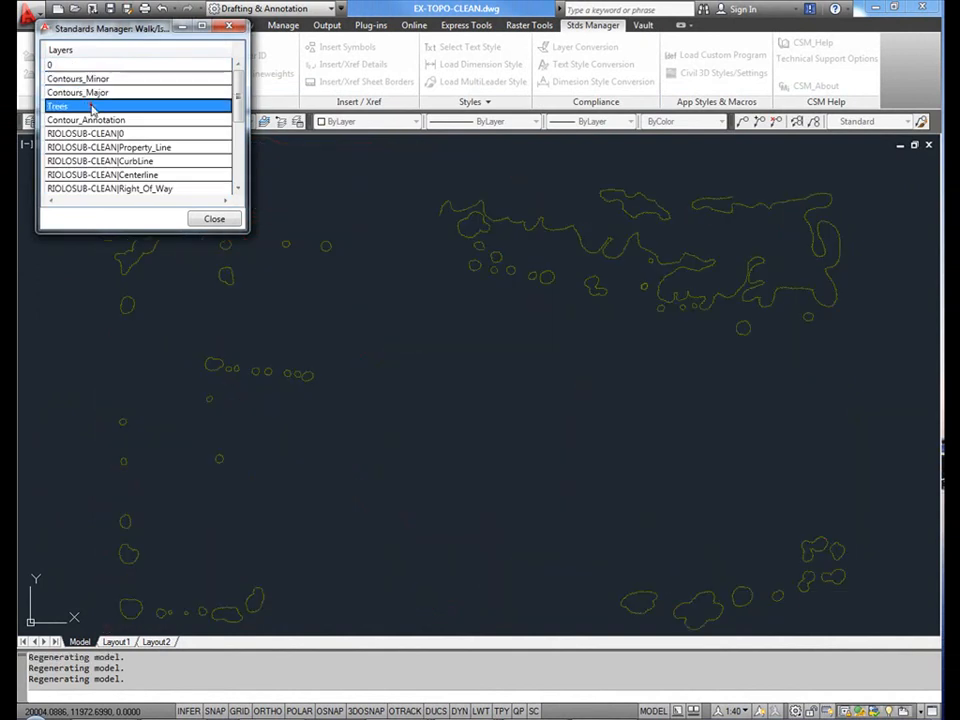
click(93, 121)
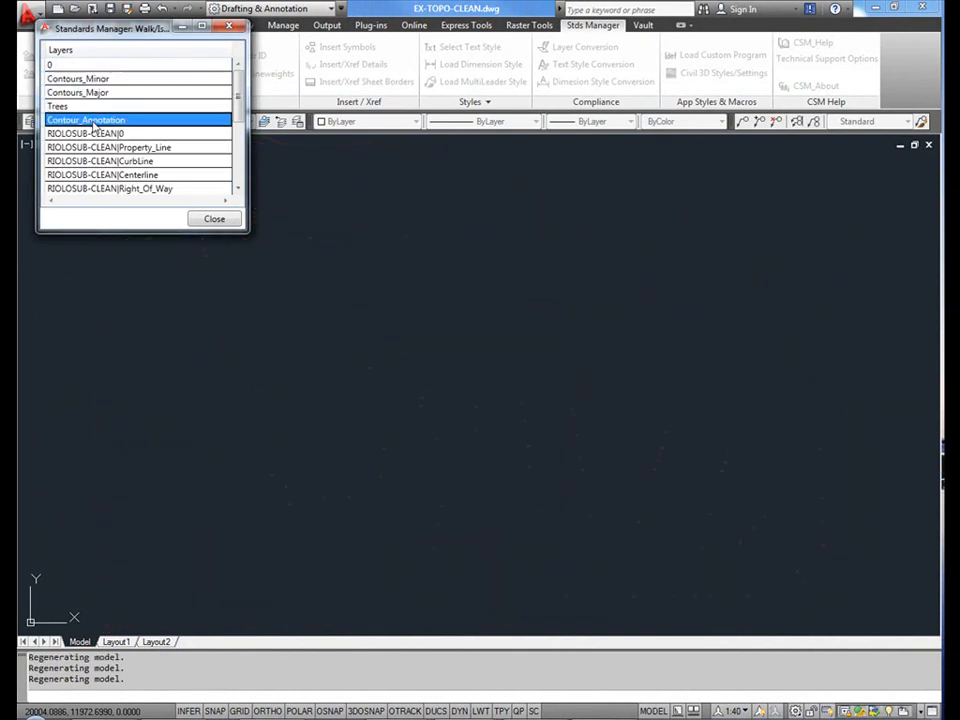
click(104, 107)
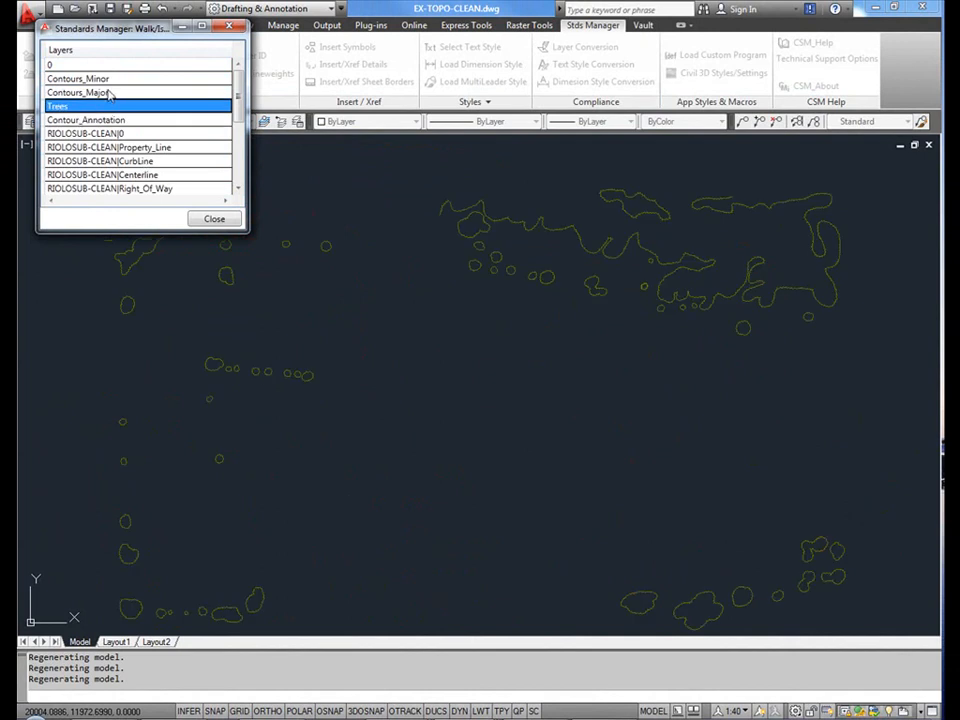
click(214, 218)
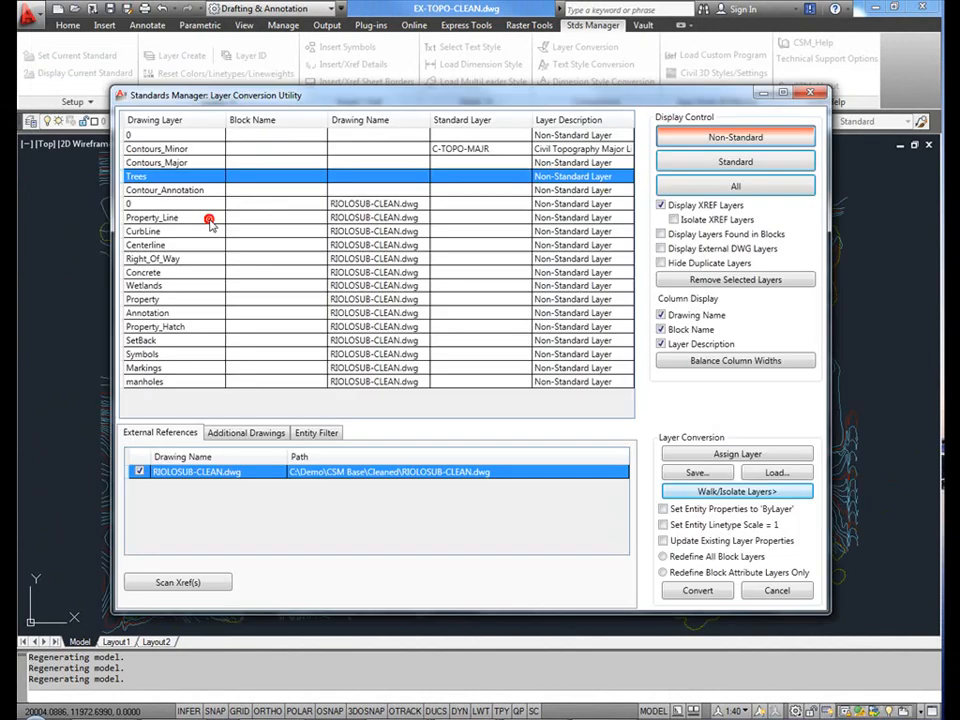
- Load the saved Topography and Layout layer assignments from the local library
click(200, 163)
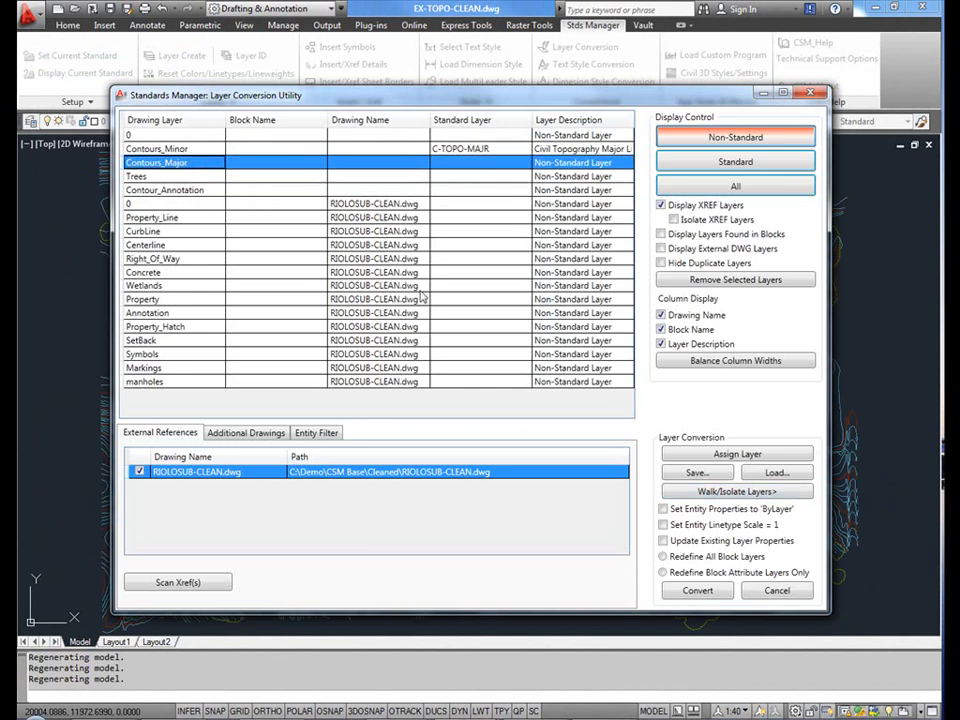
ctrl+drag(172, 273, 172, 286)
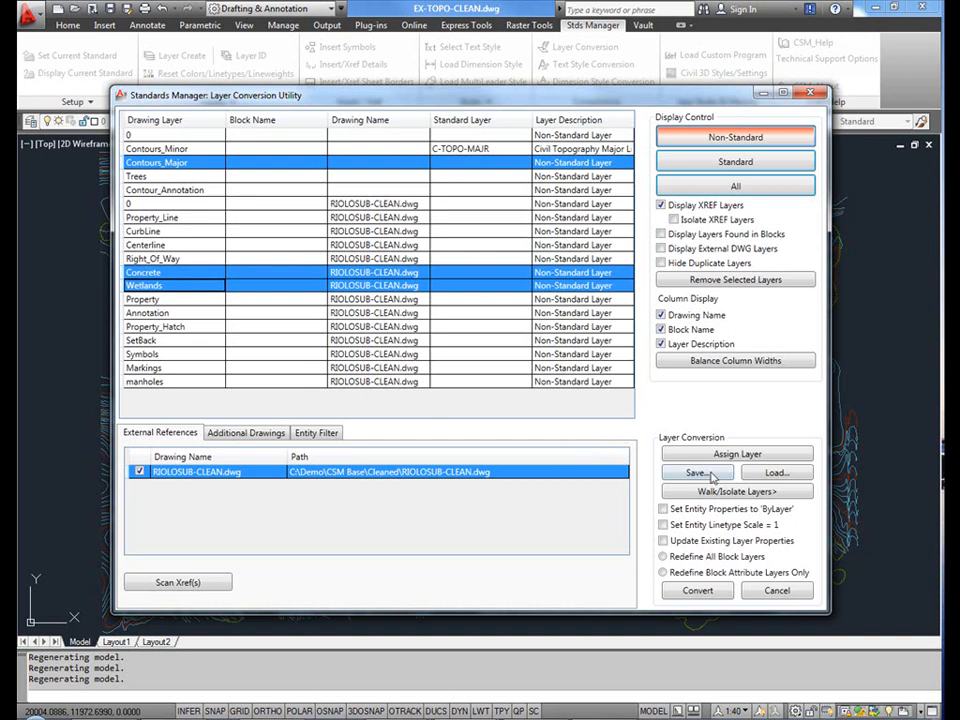
click(776, 473)
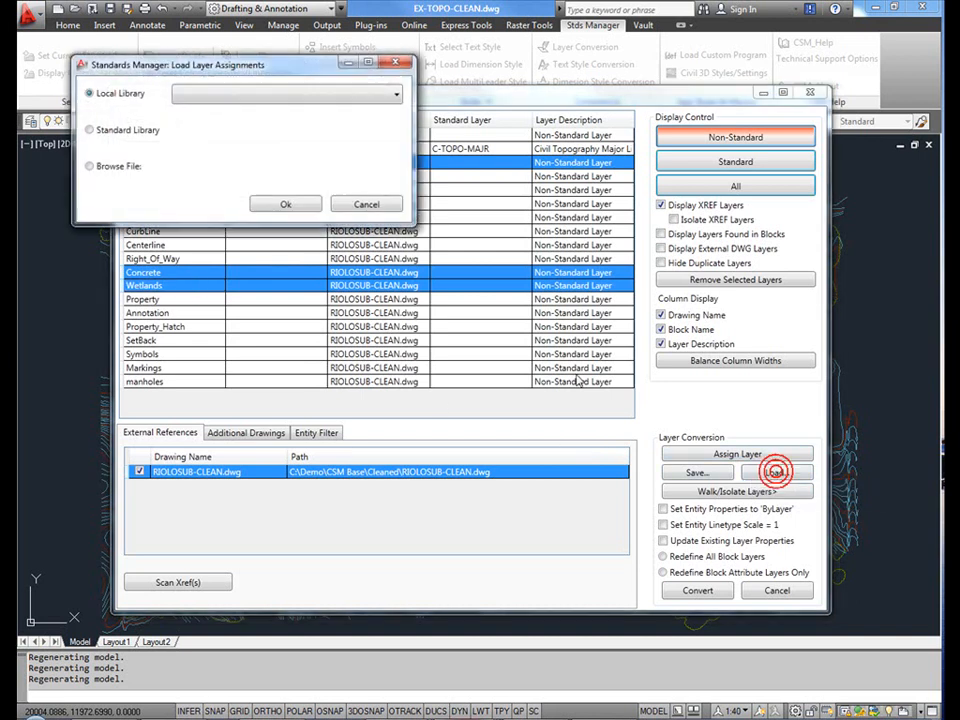
click(281, 97)
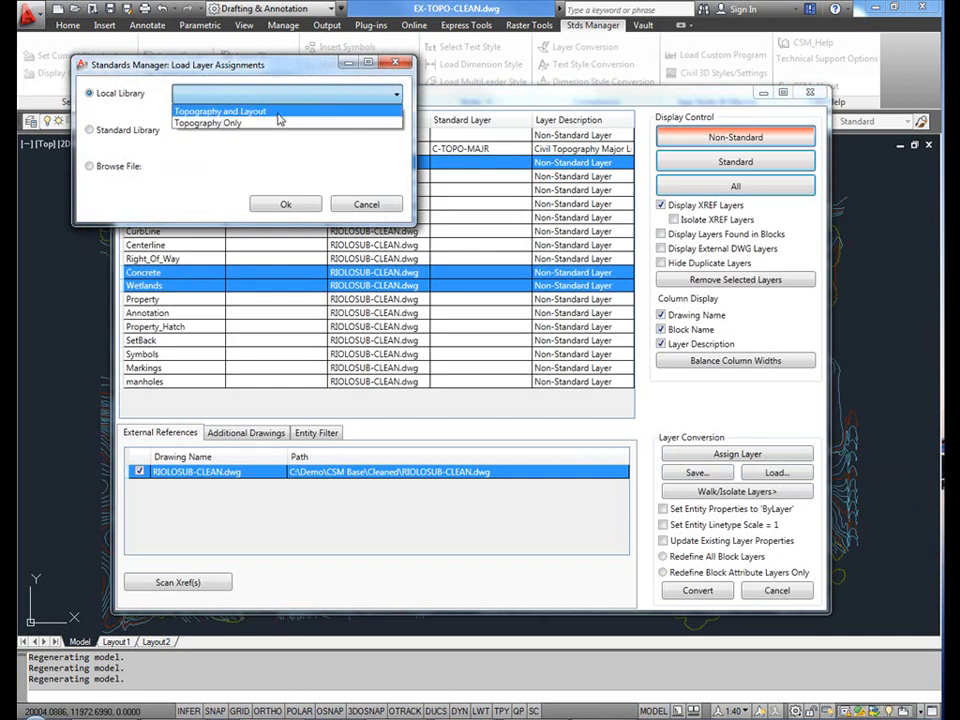
click(281, 107)
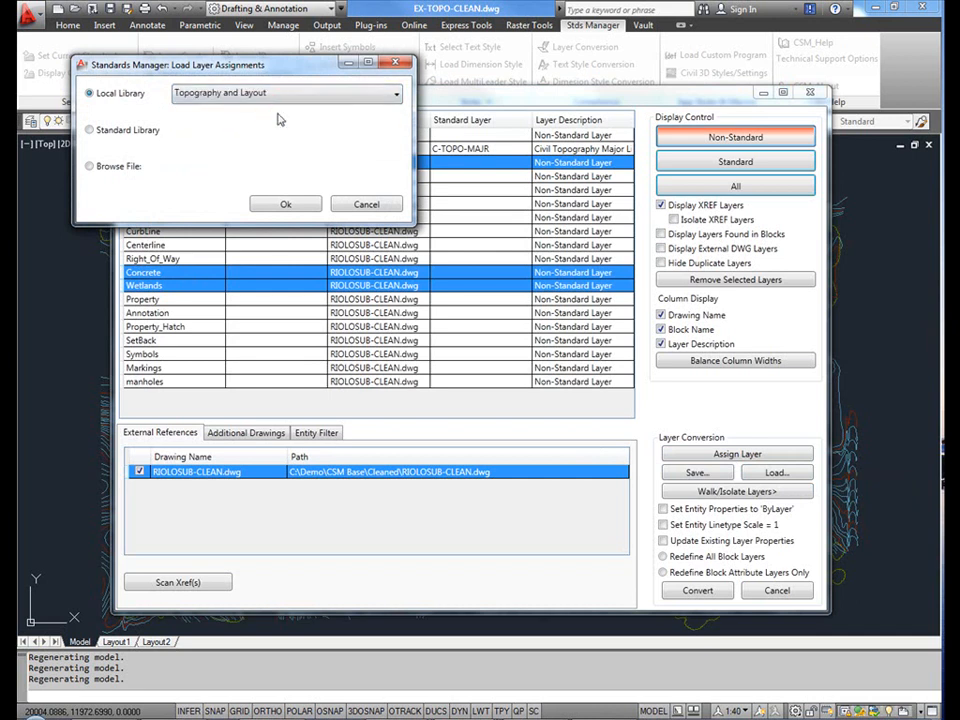
click(287, 205)
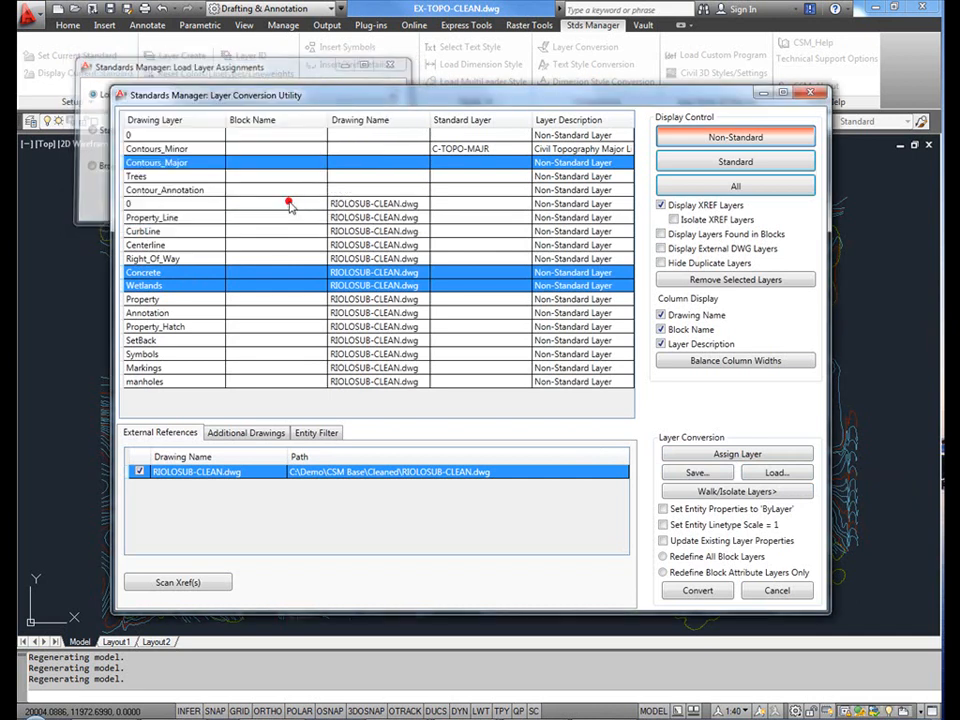
click(499, 384)
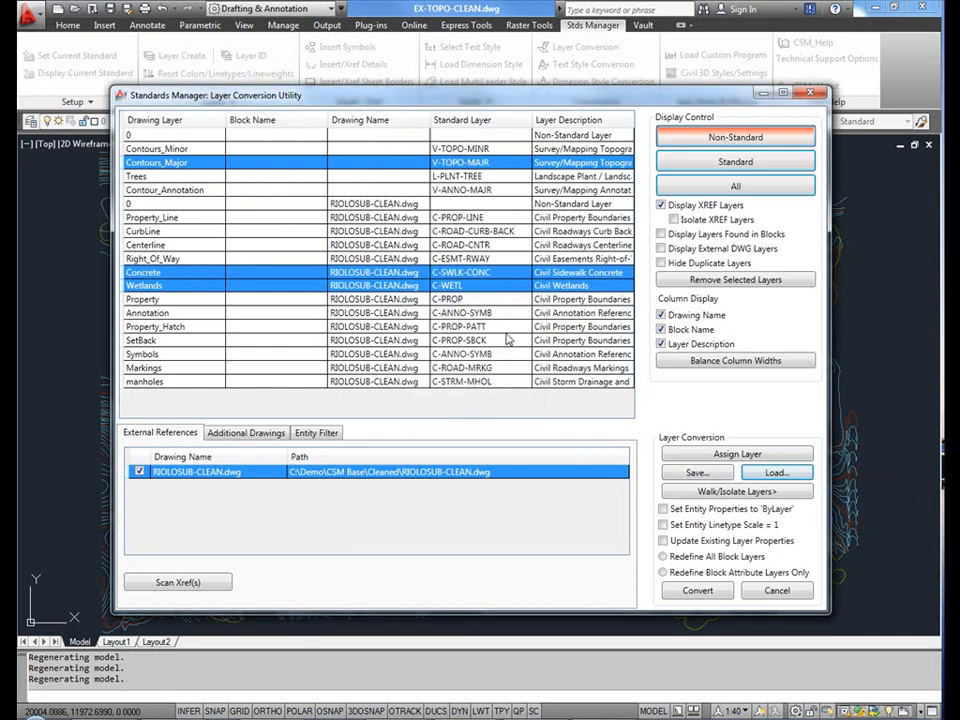
- Set the conversion to force ByLayer entity properties and linetype scale 1, update existing layer properties, and redefine all block layers
click(663, 508)
click(663, 524)
click(663, 540)
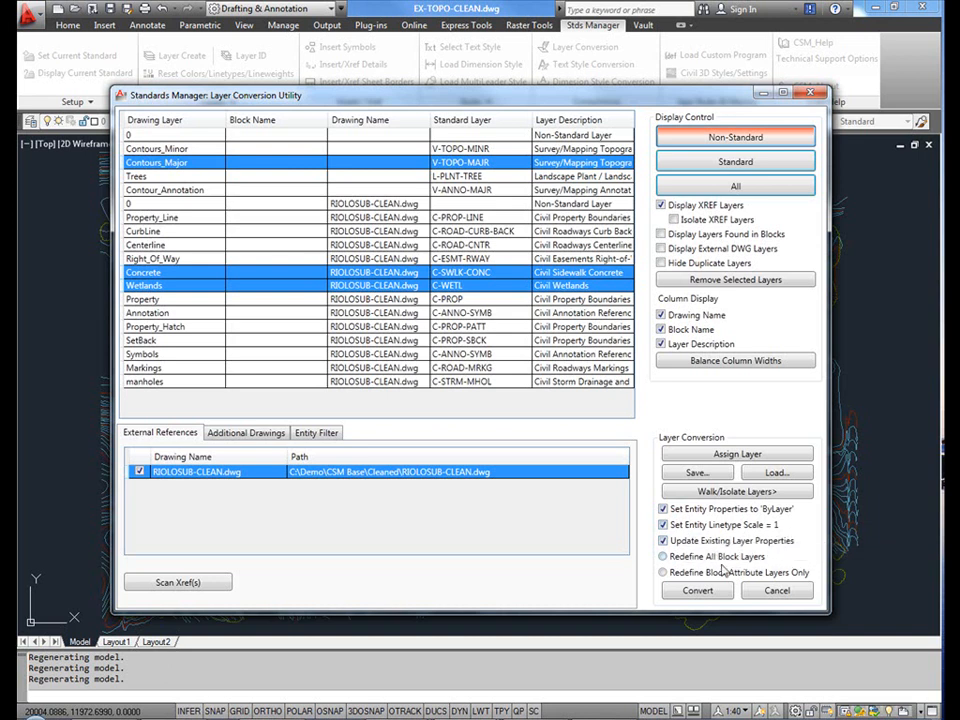
click(663, 557)
- Convert the layers to the assigned standards and purge the empty layers on completion
click(688, 590)
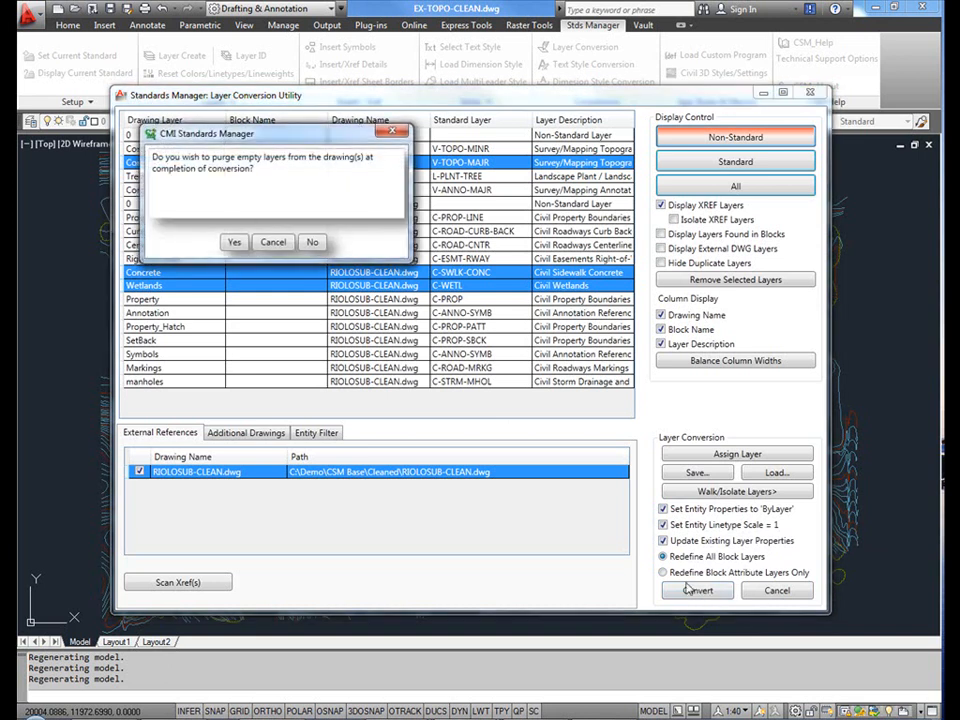
click(234, 243)
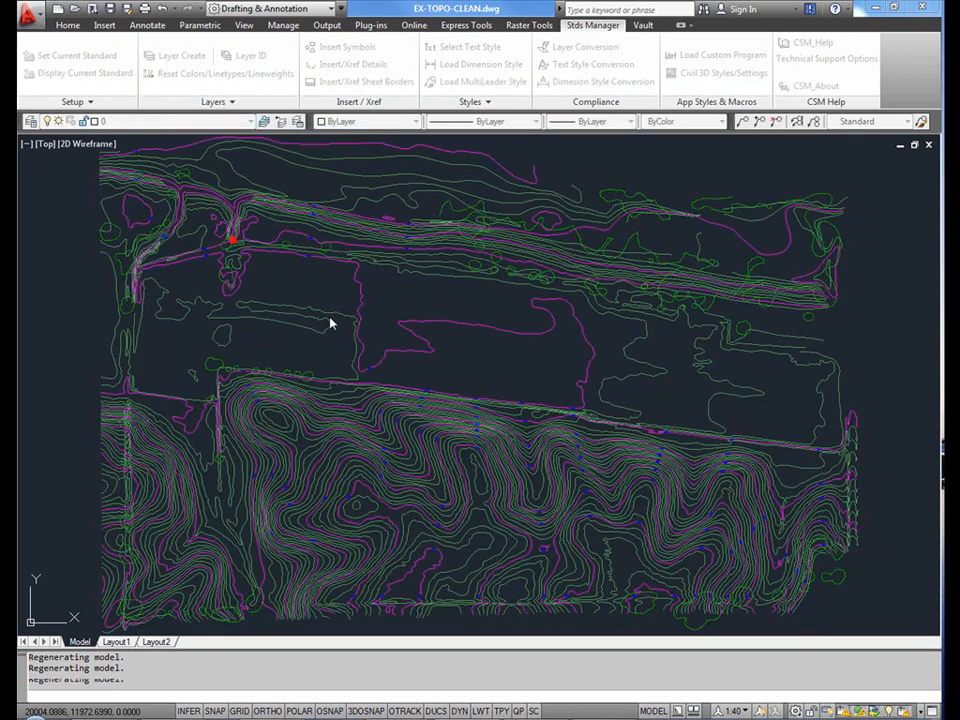
click(531, 392)
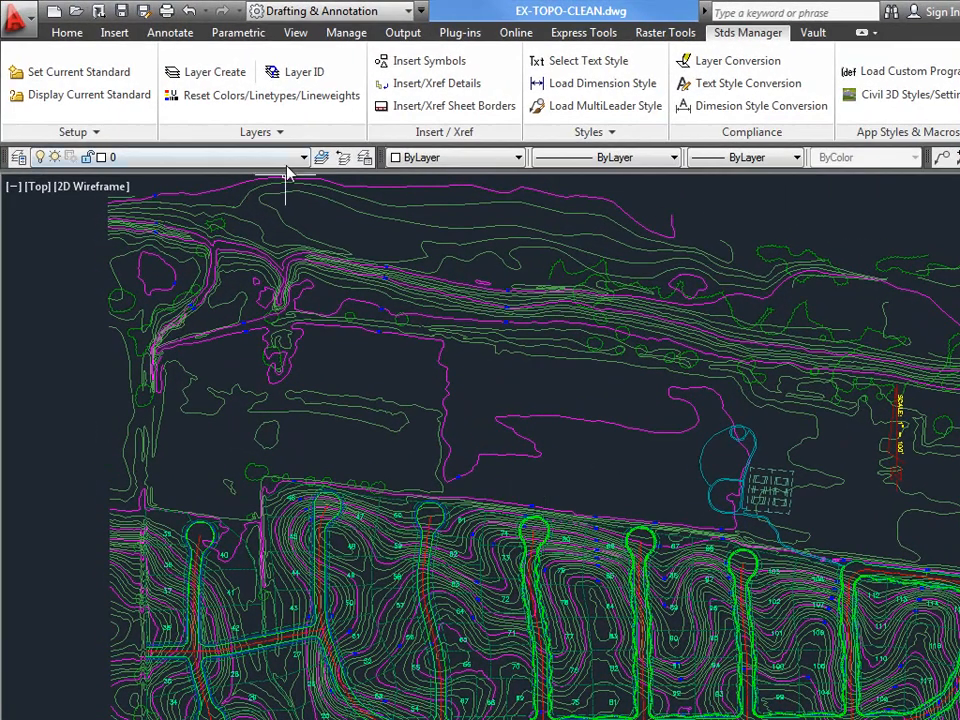
- Review the converted layer list, and open the RIOLOSUB-CLEAN.dwg reference to check its layer names
click(303, 157)
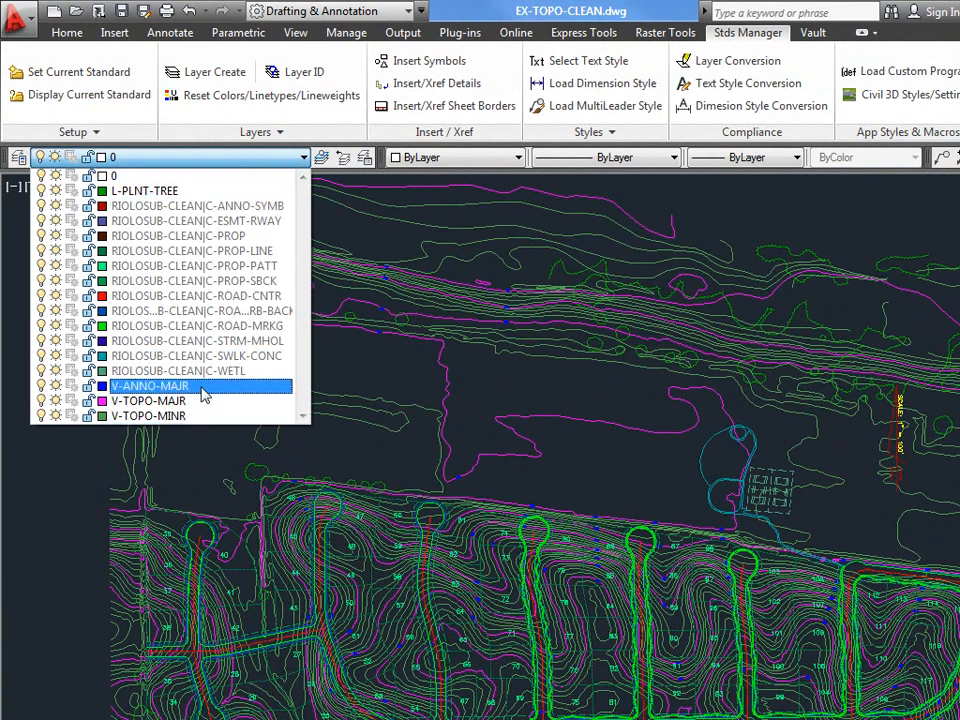
click(373, 445)
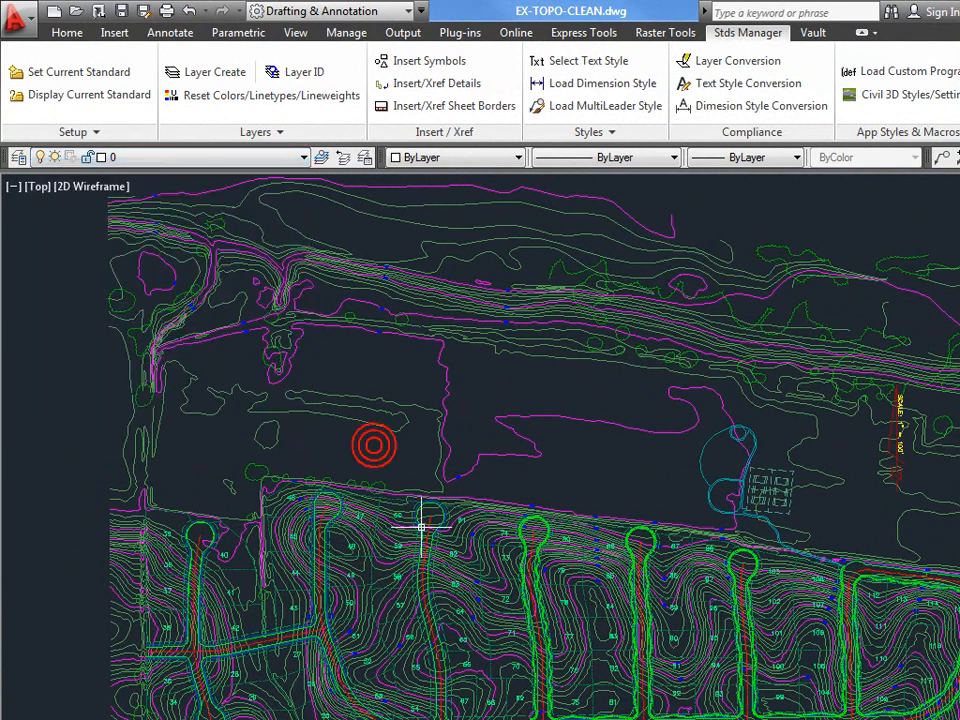
click(158, 86)
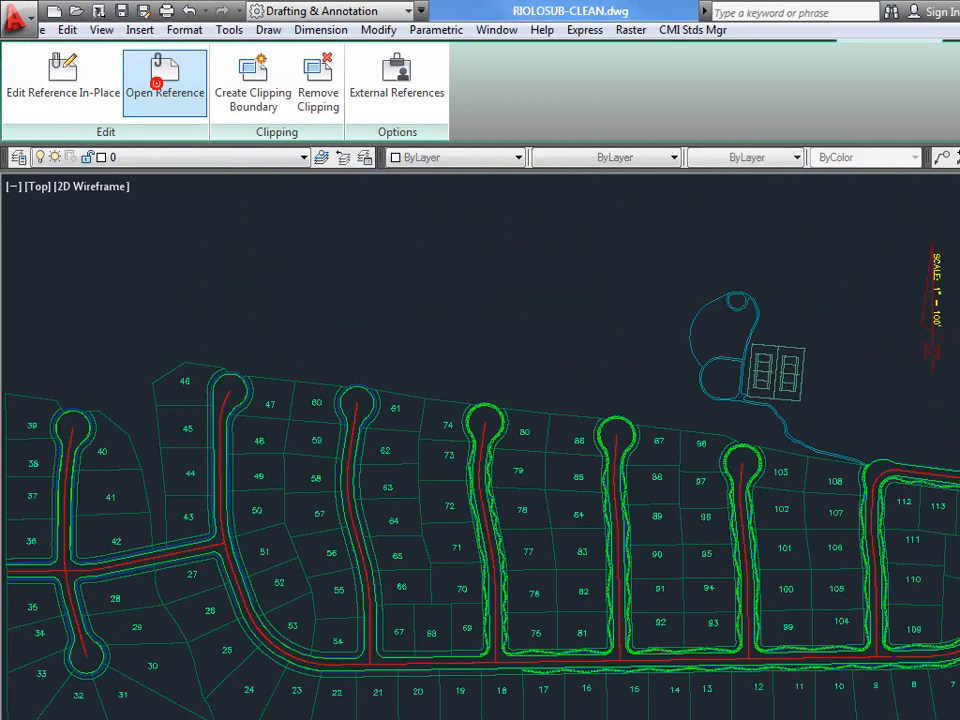
click(261, 157)
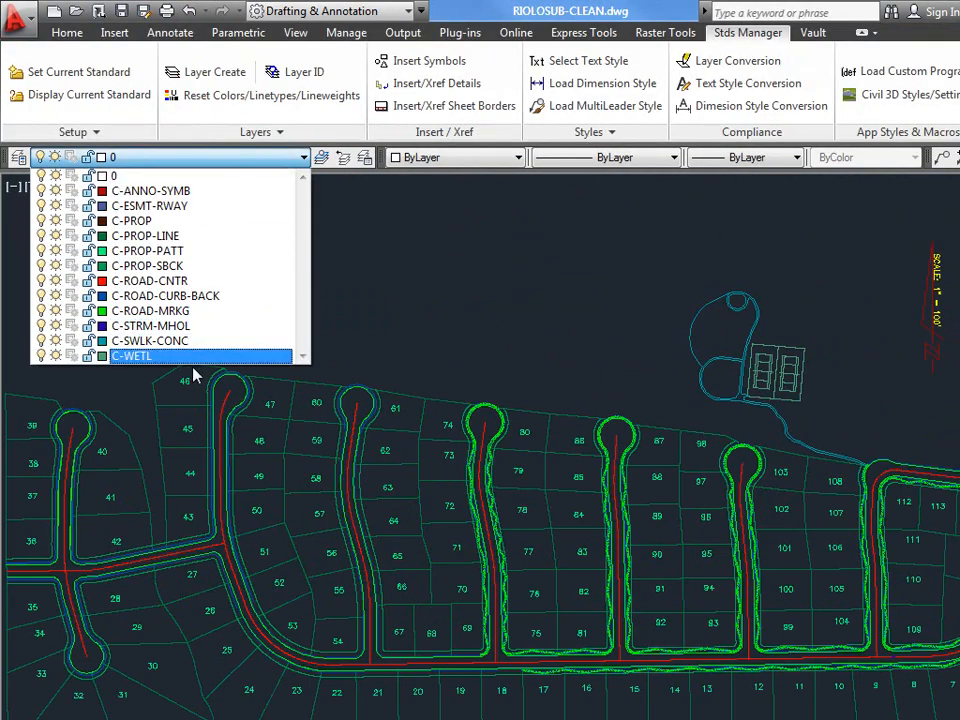
click(385, 305)
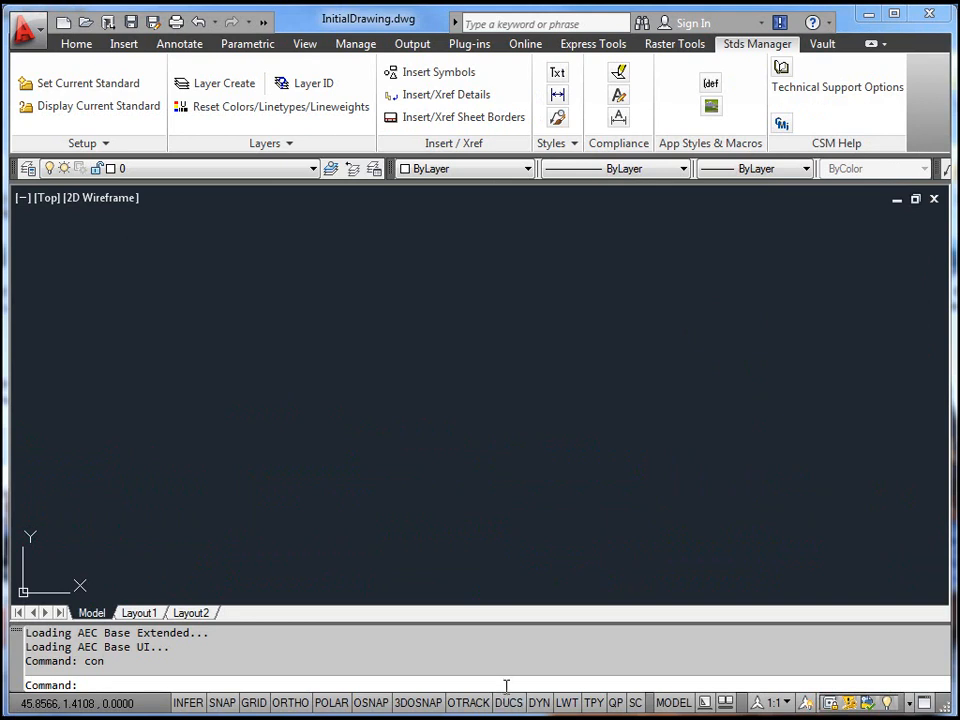
- Start the layer conversion utility with the con command, including locked layers in the scan
text(con)
key(space)
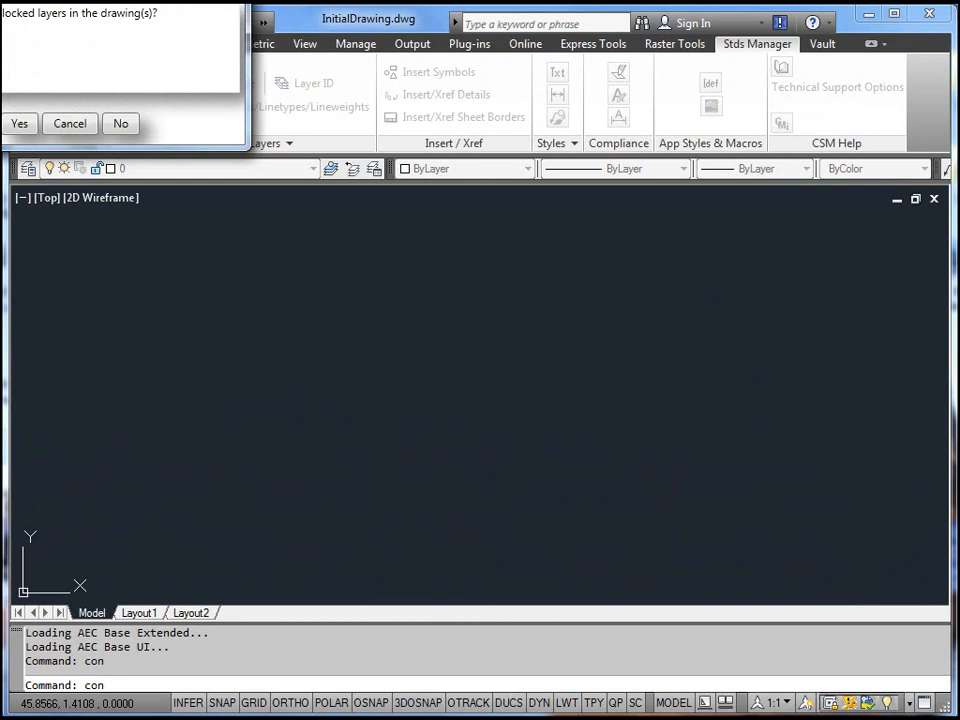
drag(154, 0, 287, 97)
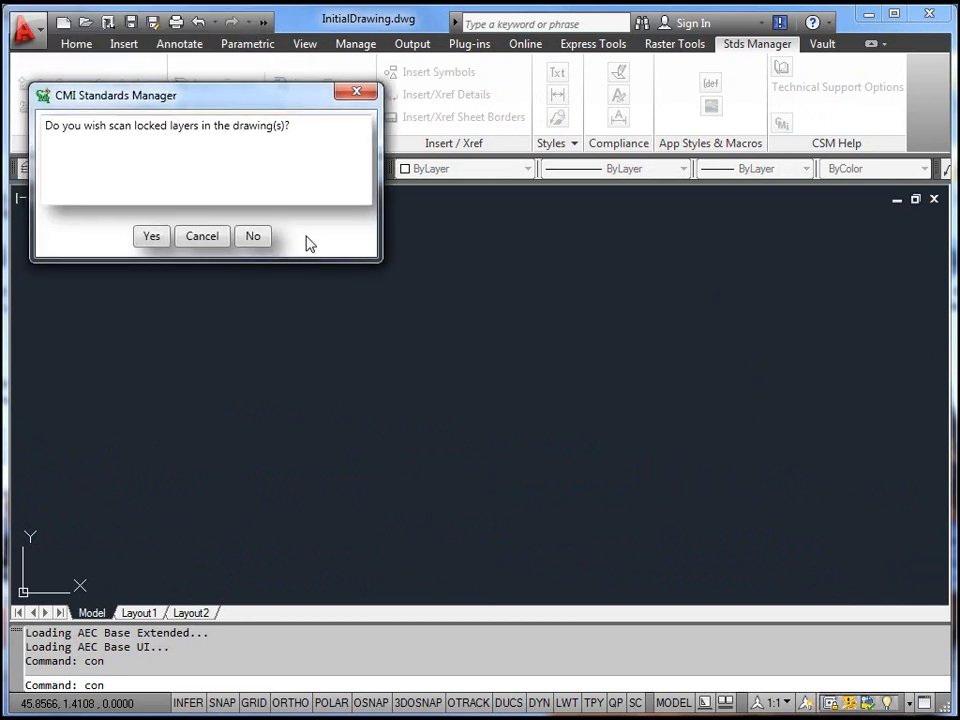
click(152, 237)
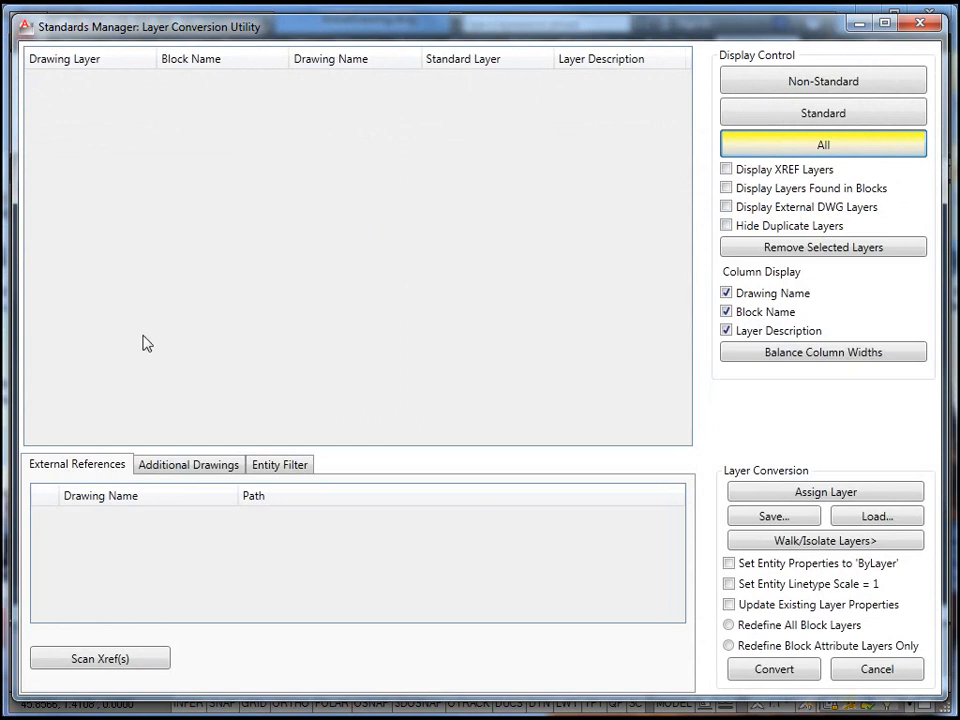
- Add the drawings in the Layer Convert\Batch Process folder as additional drawings, leaving InitialDrawing.dwg out of the scan
click(200, 471)
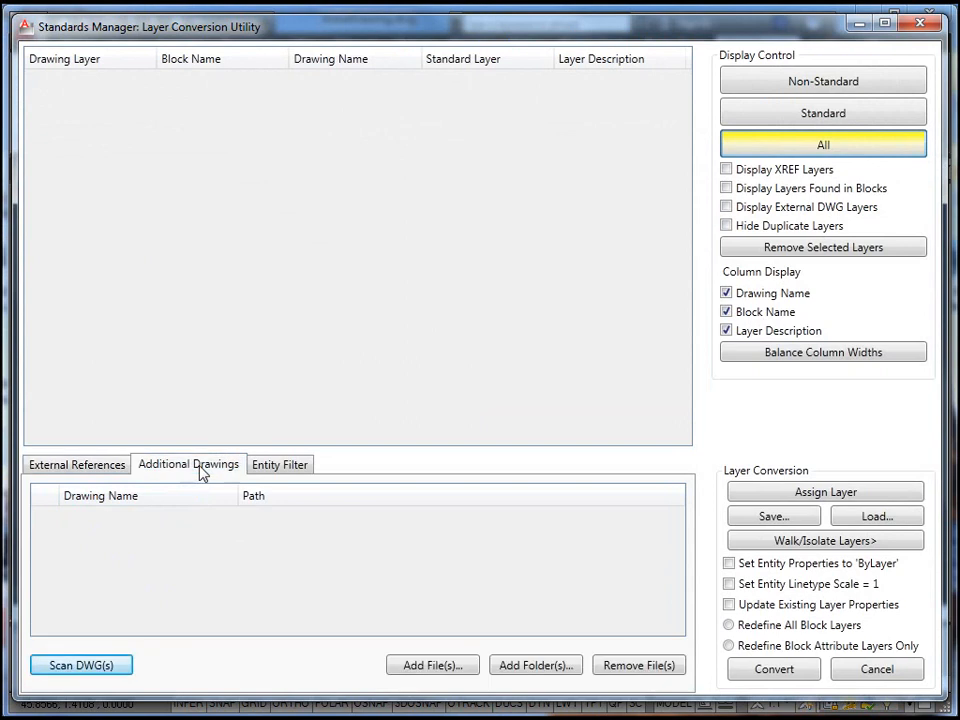
click(531, 670)
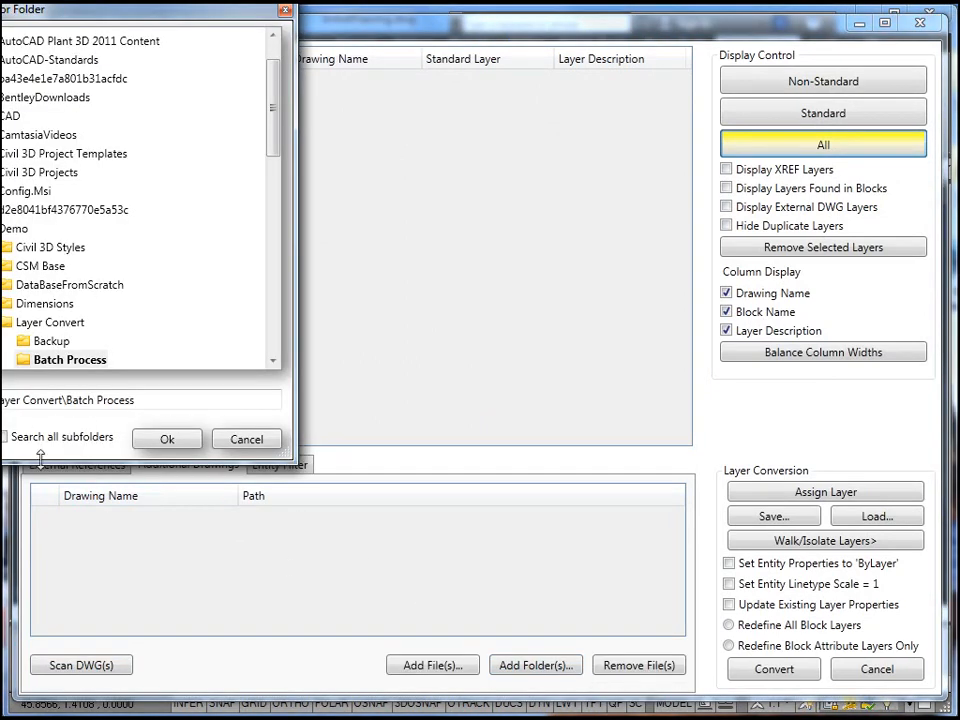
click(168, 440)
mouse_move(679, 552)
mouse_down()
mouse_move(679, 596)
mouse_move(676, 534)
mouse_up()
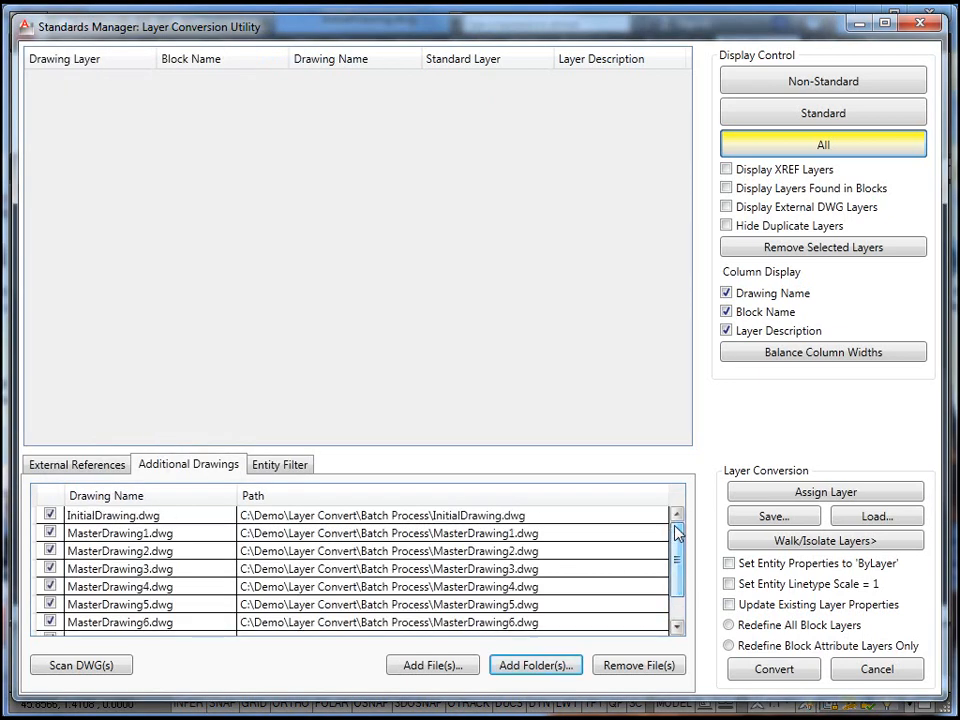
click(50, 515)
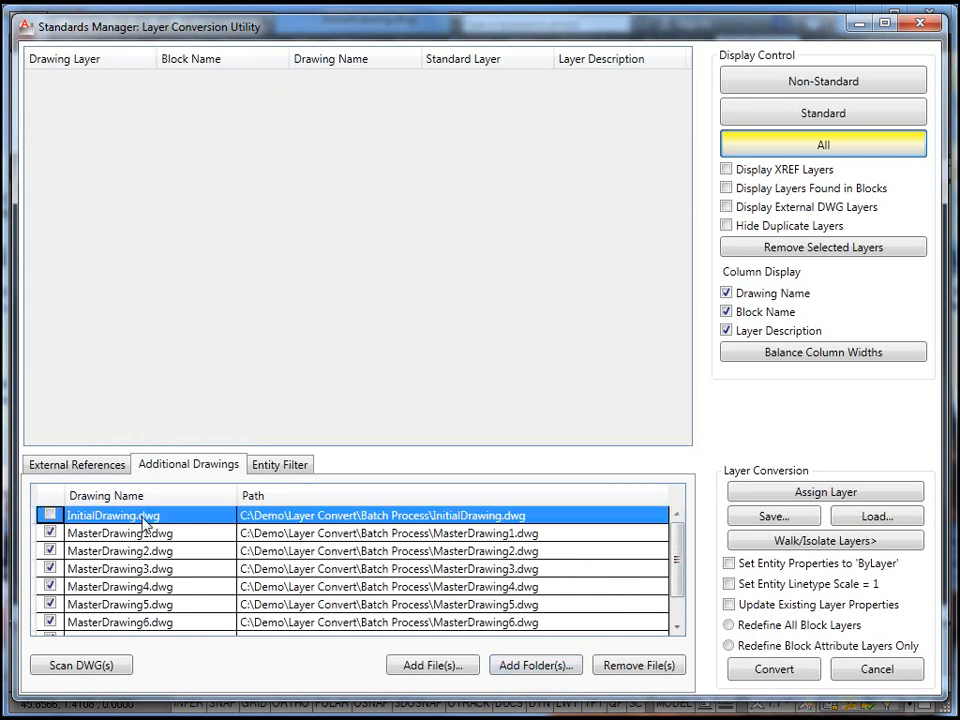
- Scan the selected additional drawings, and simplify the layer list by hiding duplicate layers and the drawing names
click(129, 665)
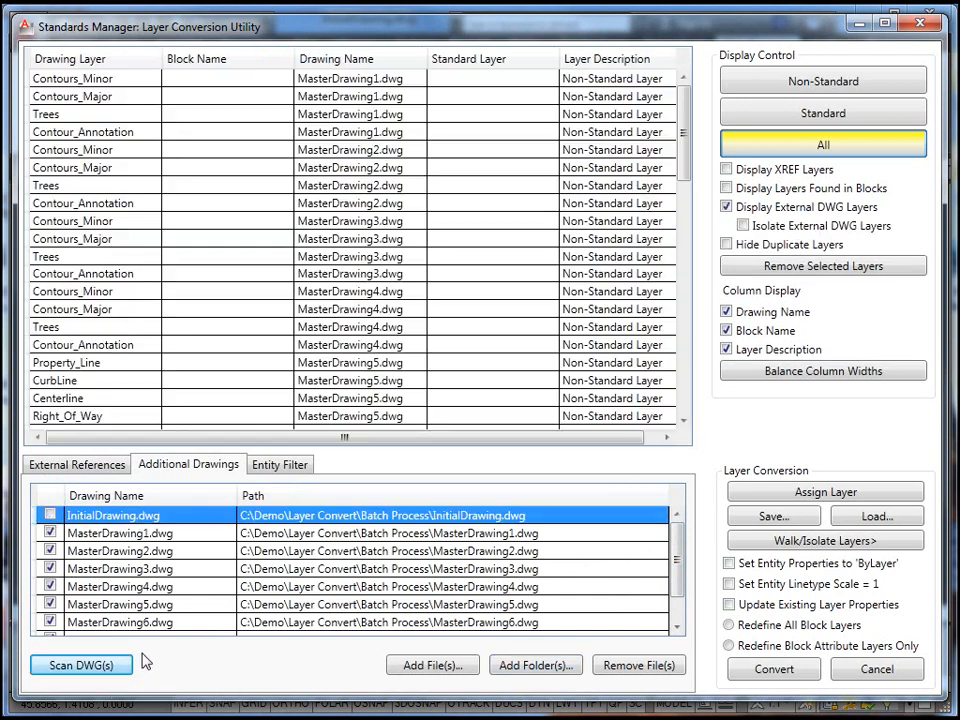
mouse_move(685, 134)
mouse_down()
mouse_move(677, 399)
mouse_move(690, 118)
mouse_up()
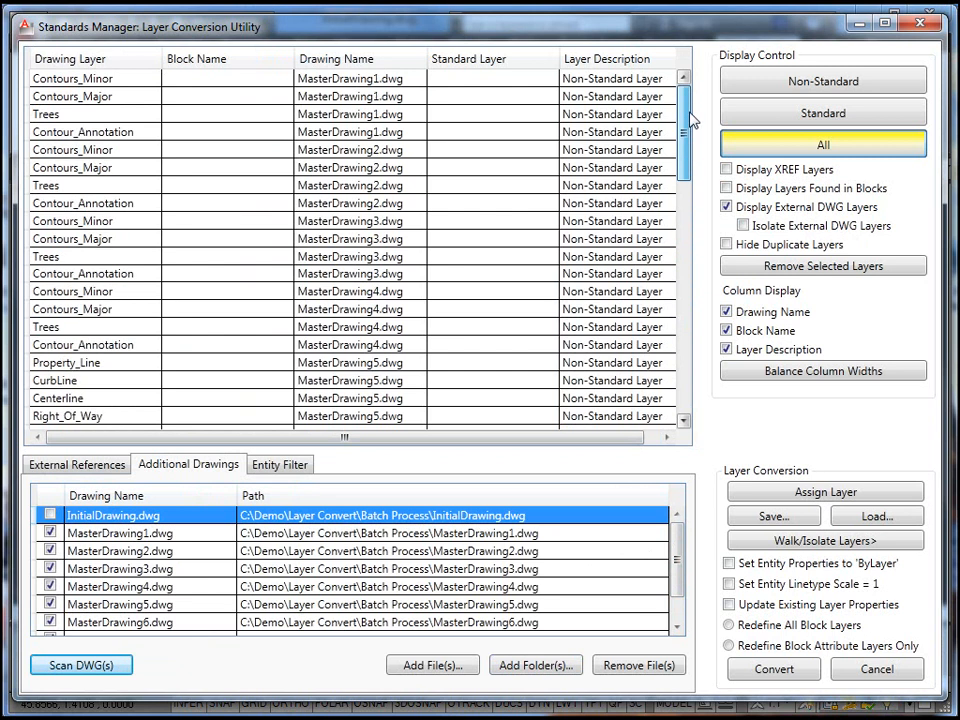
click(727, 246)
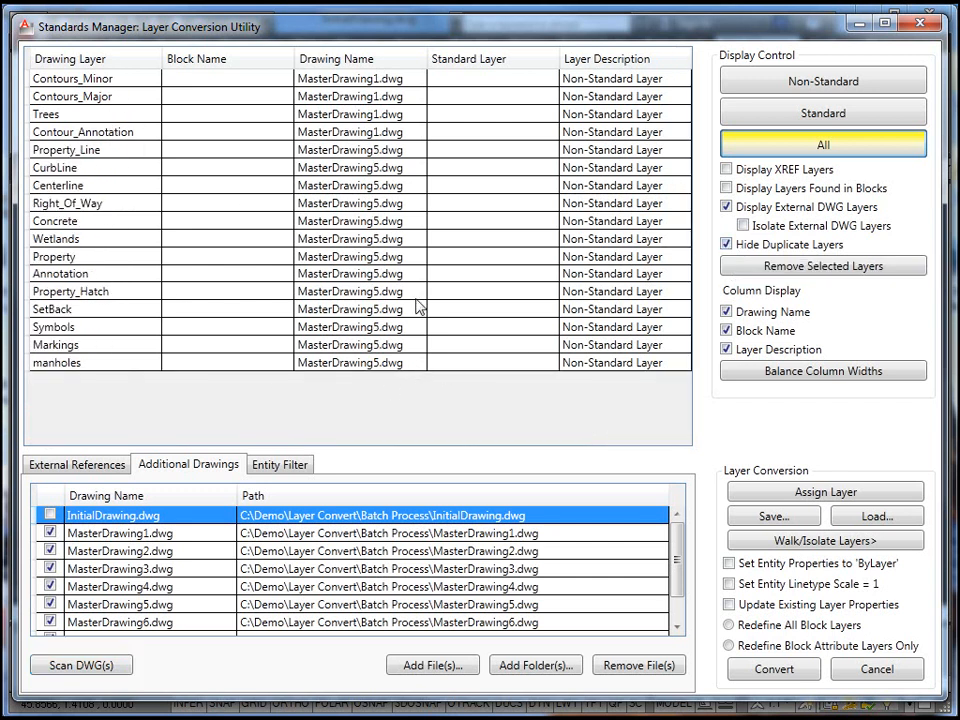
click(727, 312)
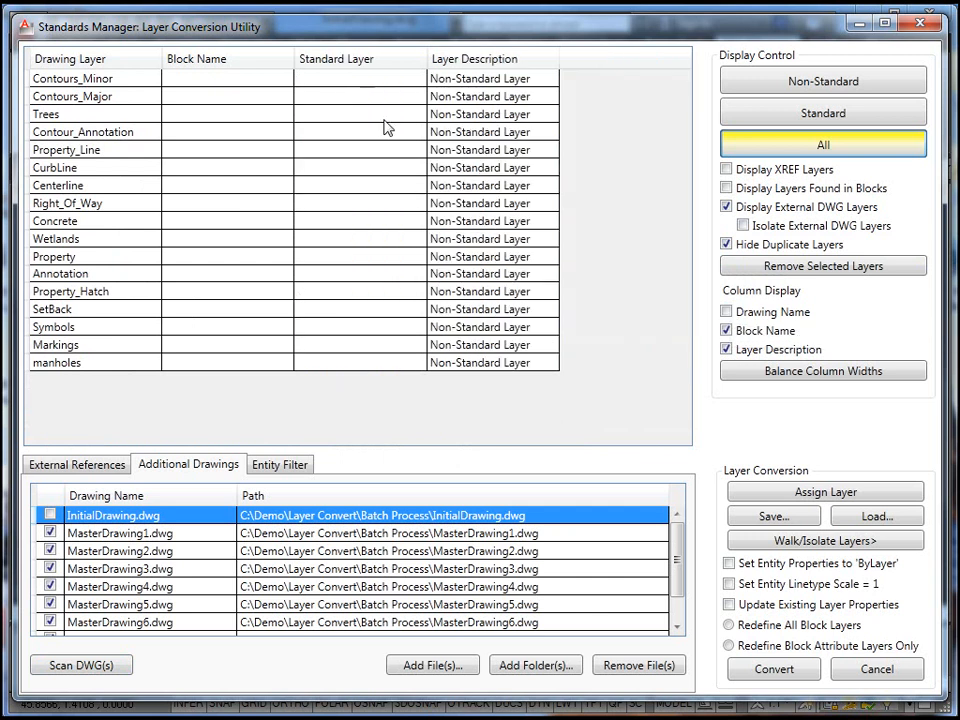
- Assign standard layers to the scanned drawings' layers from the saved Topography and Layout set in the local library
click(873, 517)
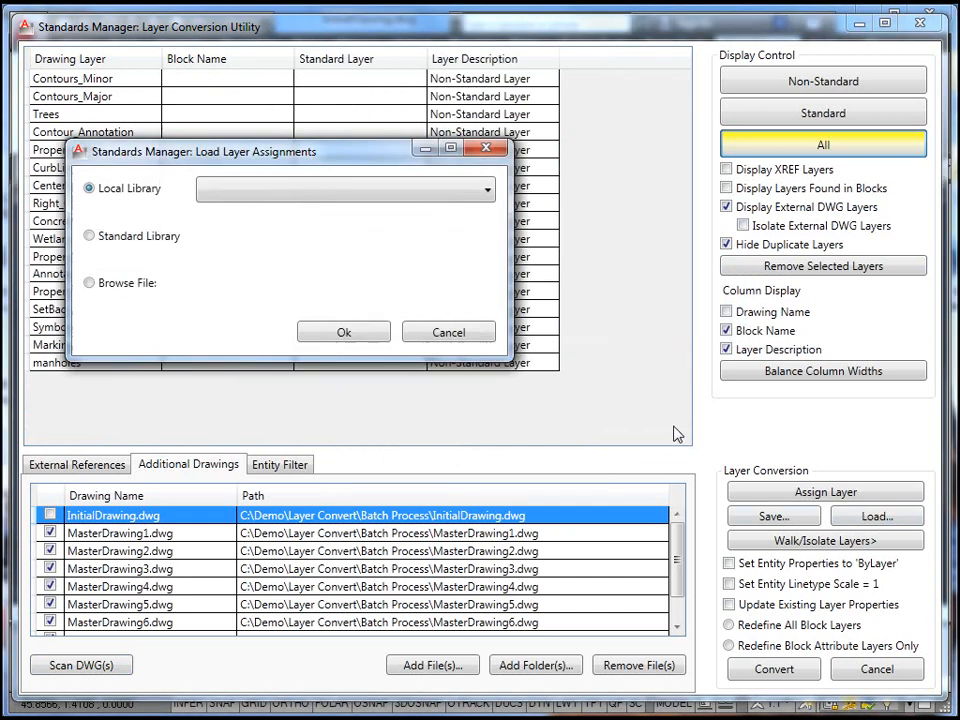
click(285, 192)
click(286, 207)
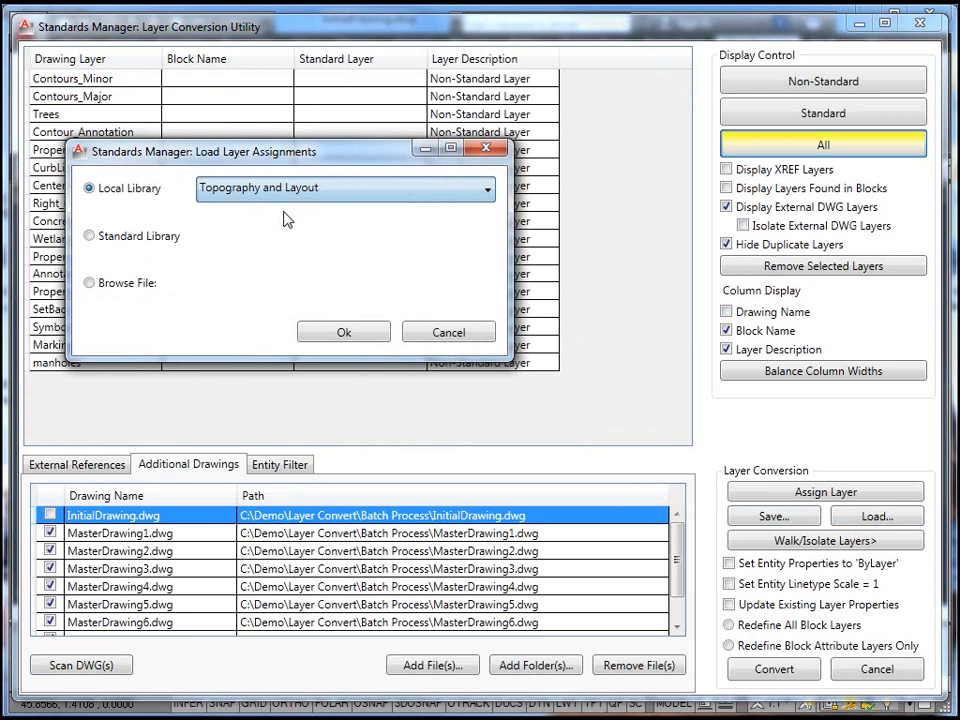
click(355, 333)
click(508, 400)
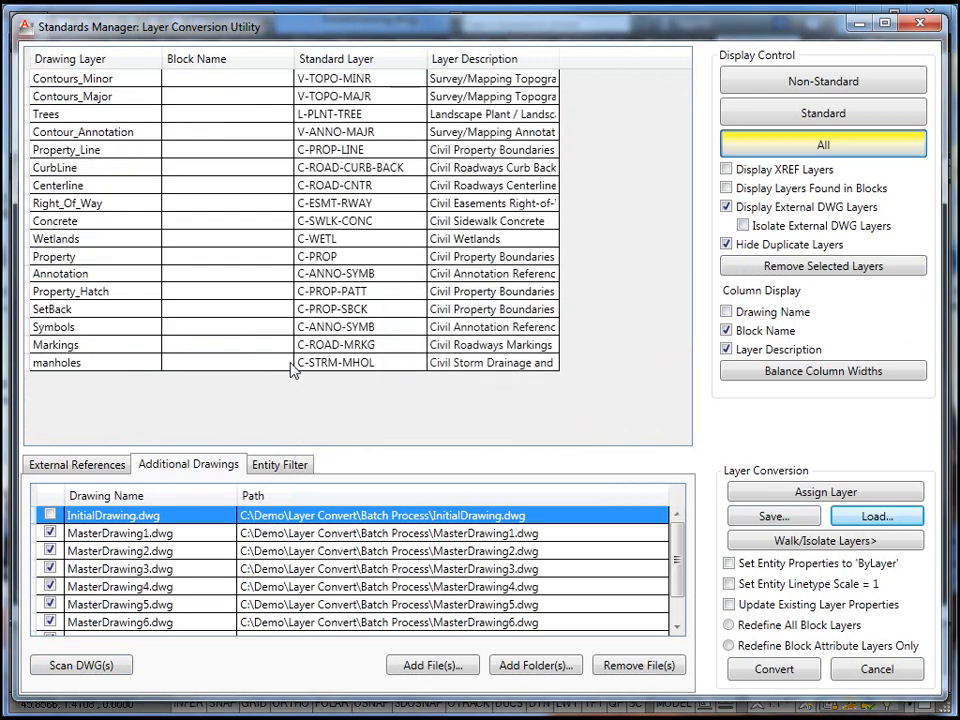
click(85, 77)
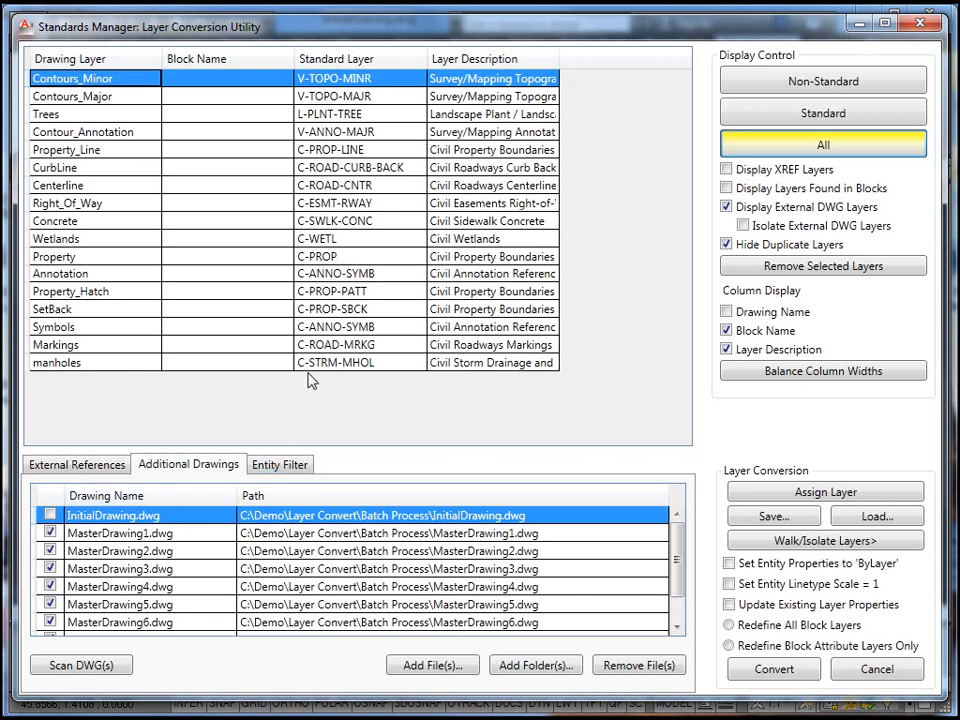
- Set the batch conversion to ByLayer entity properties and linetype scale 1, with existing layer properties updated and all block layers redefined
click(730, 566)
click(730, 584)
click(729, 605)
click(729, 625)
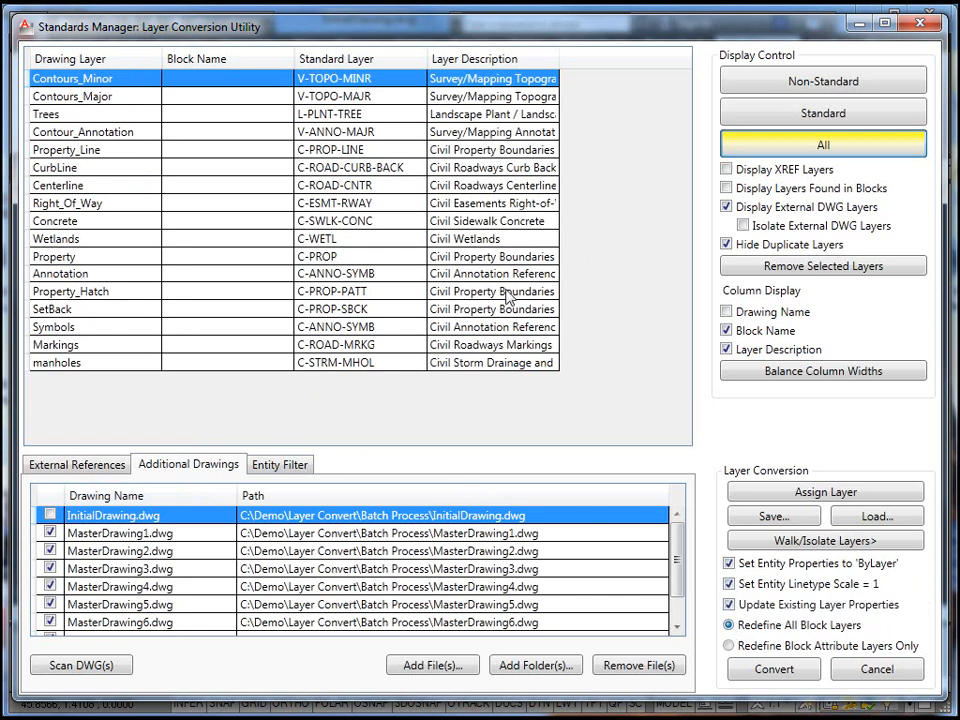
- Convert the additional drawings' layers, purging empty layers on completion and overriding all existing linetypes
click(785, 674)
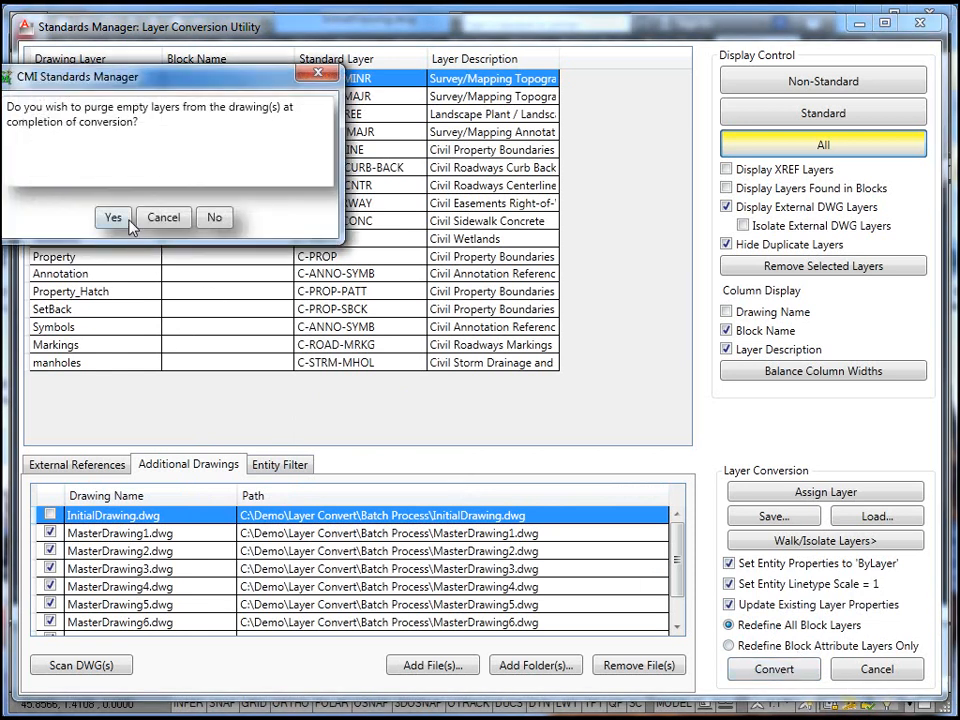
click(114, 218)
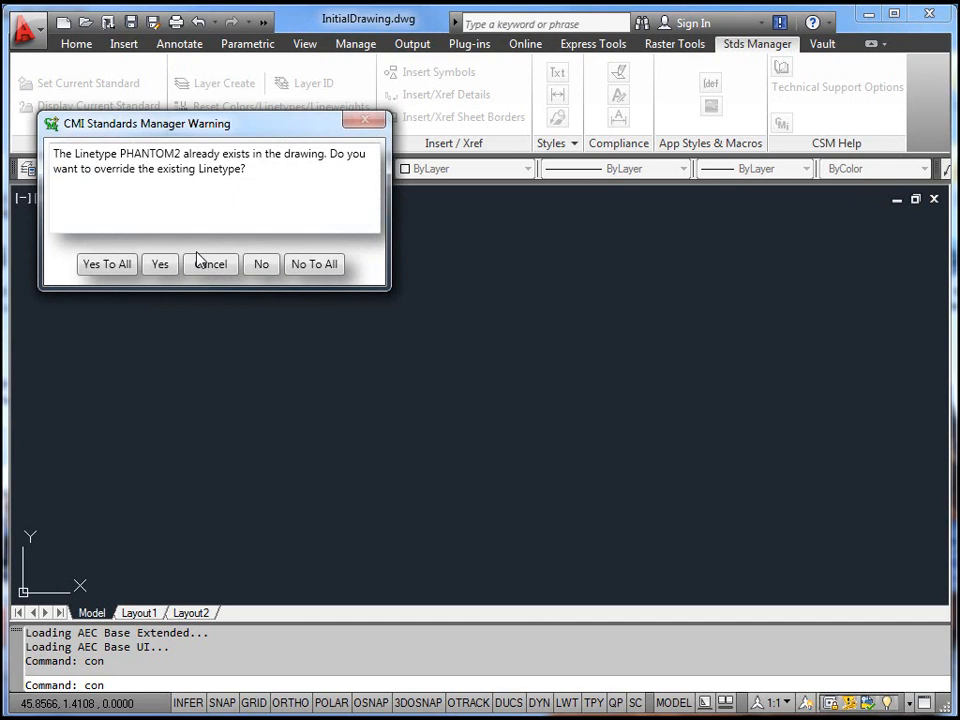
click(93, 265)
click(561, 403)
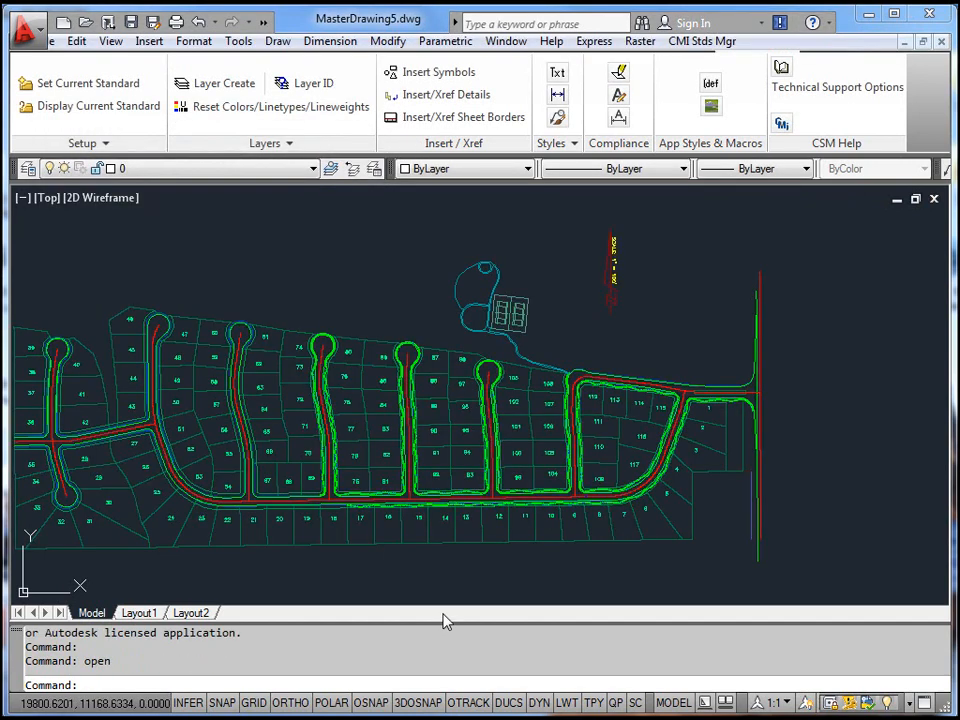
- Check the layer names in MasterDrawing5.dwg against the standard assignments
click(311, 169)
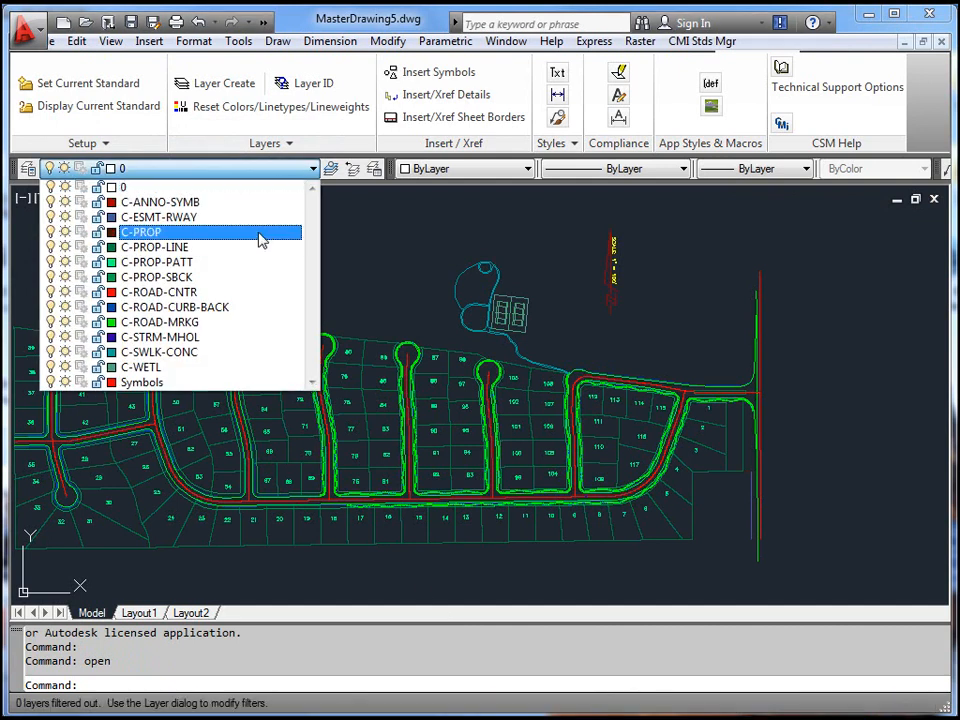
click(313, 171)
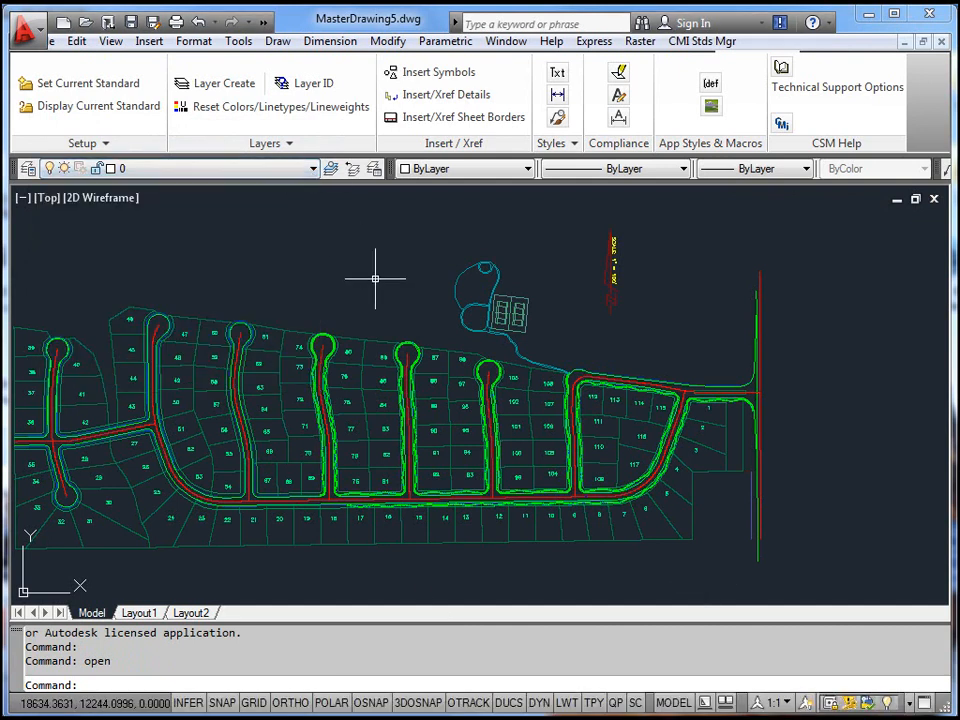